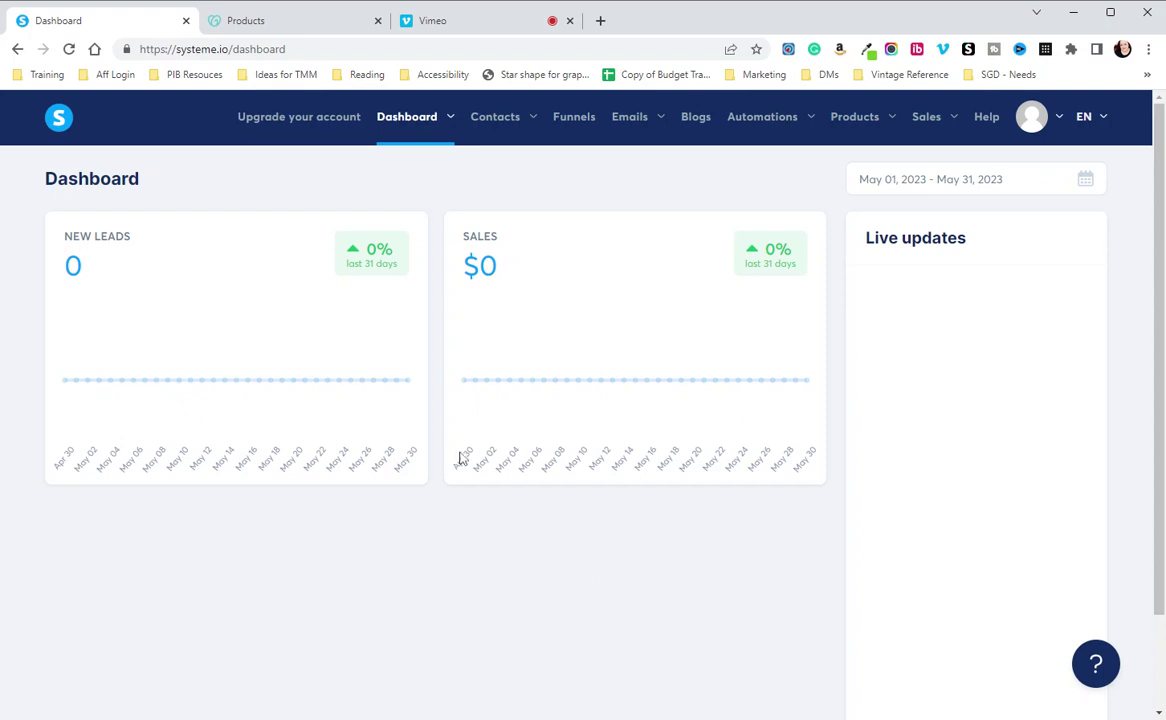
Step: Open the custom domains page in the systeme.io account settings
left_click(1030, 119)
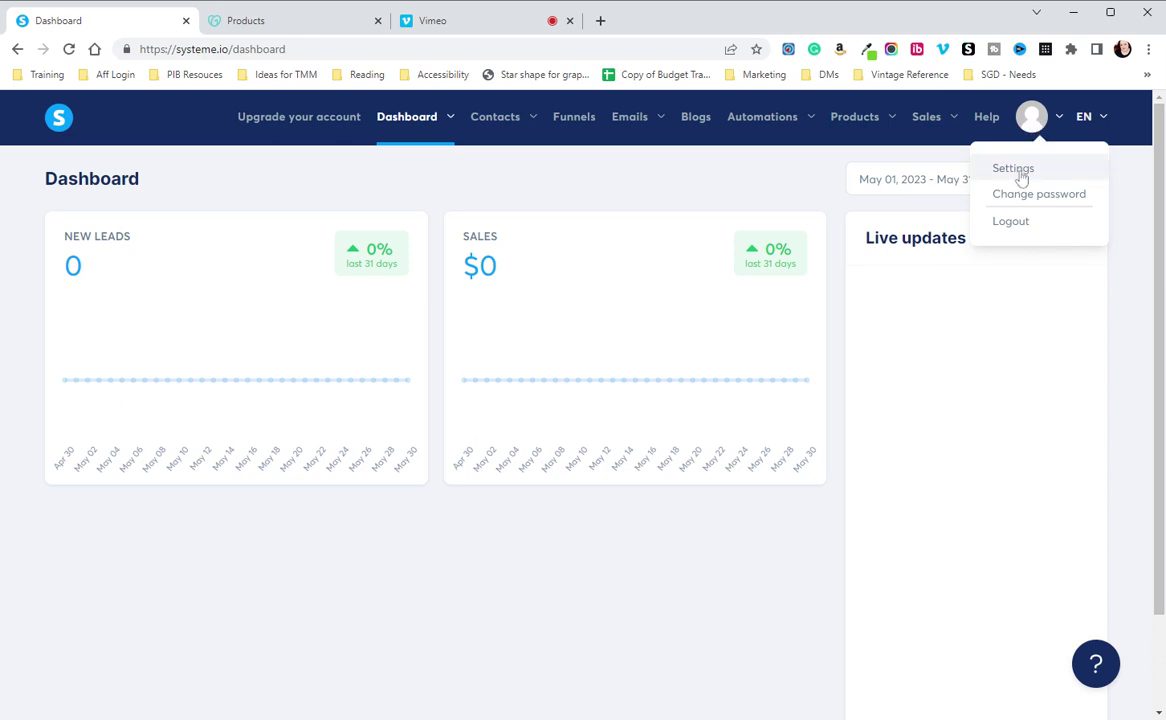
left_click(1018, 172)
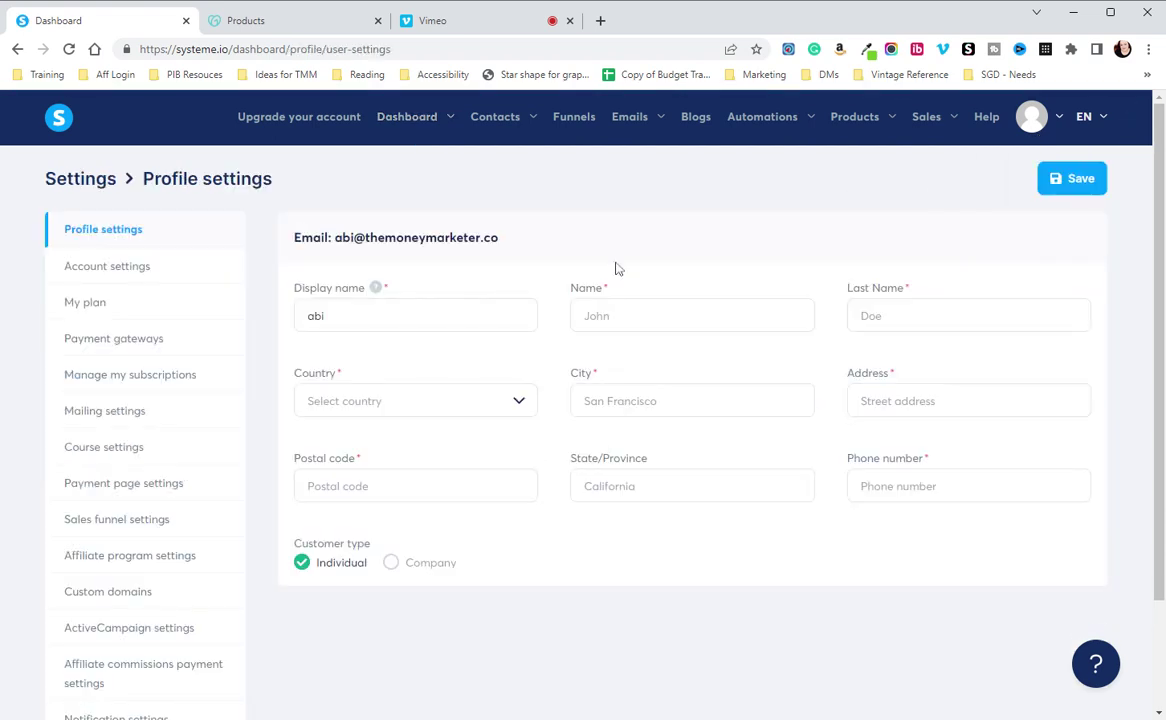
scroll(190, 377, "down", 2)
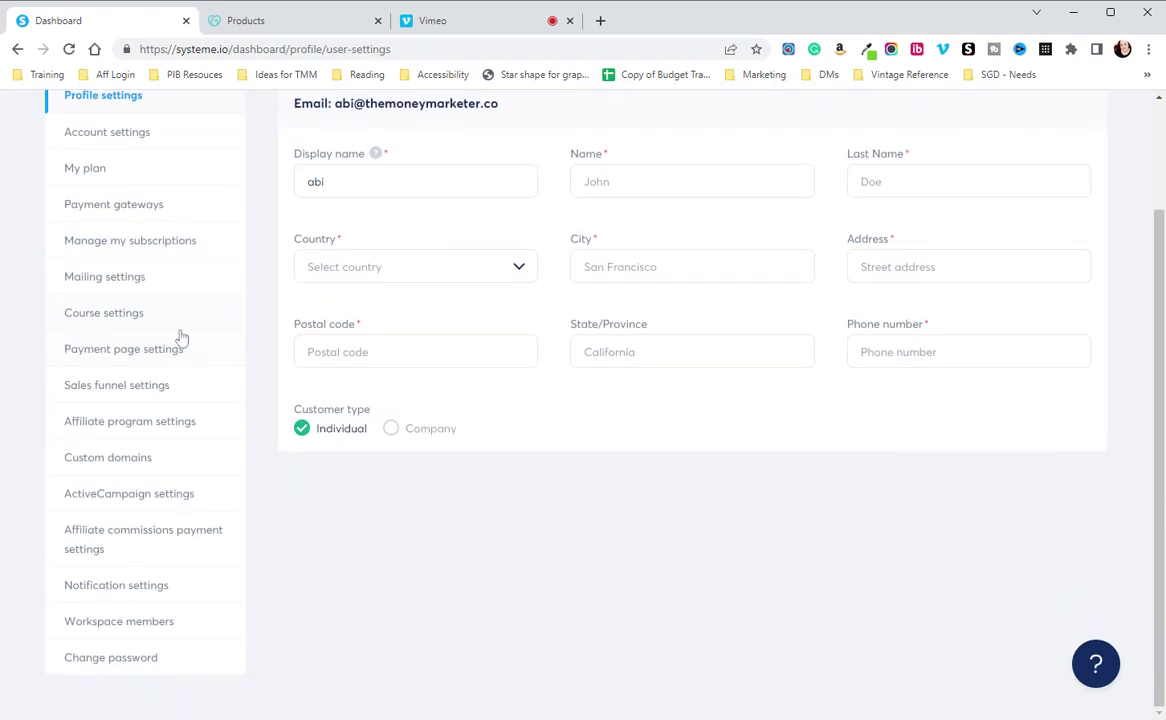
left_click(101, 460)
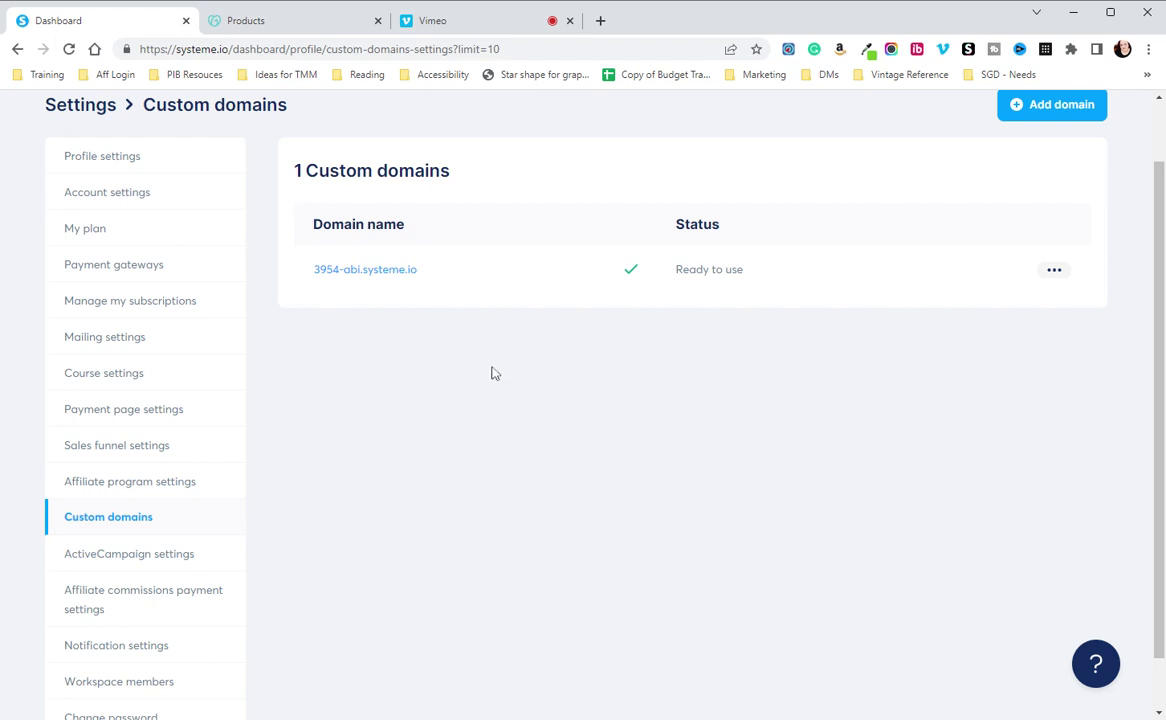
scroll(489, 390, "up", 1)
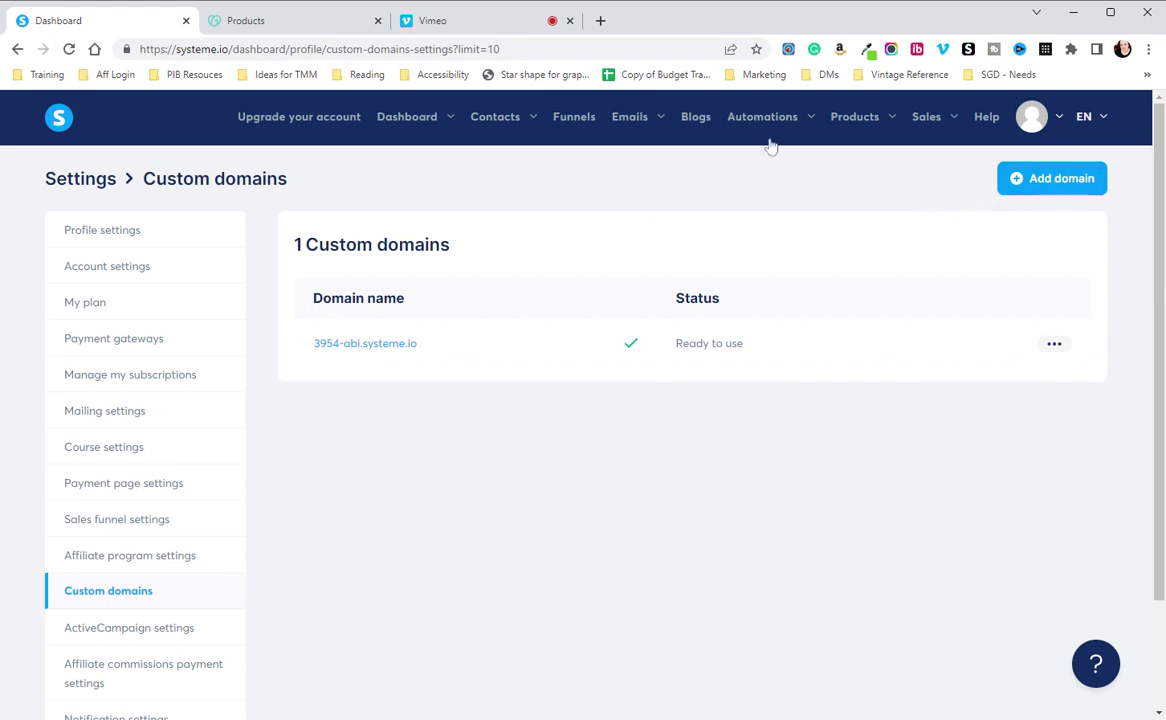
Step: Switch to GoDaddy, open the account's products and locate theoldfangledco.com in the domain list
left_click(272, 30)
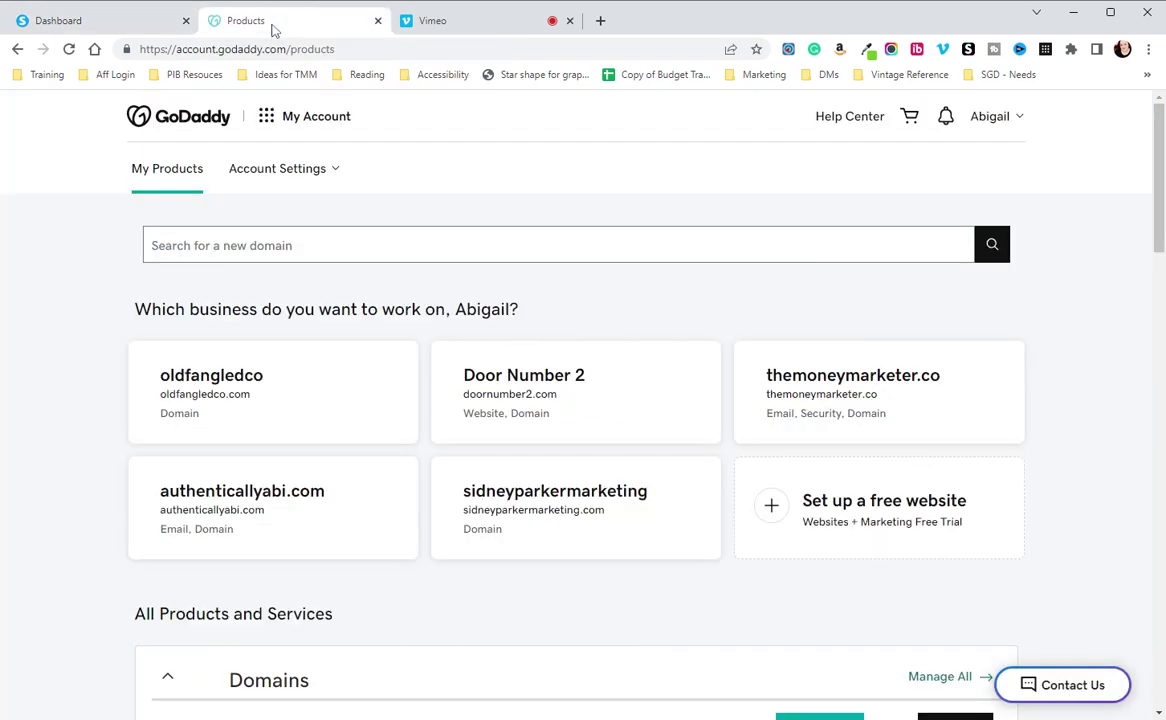
left_click(995, 118)
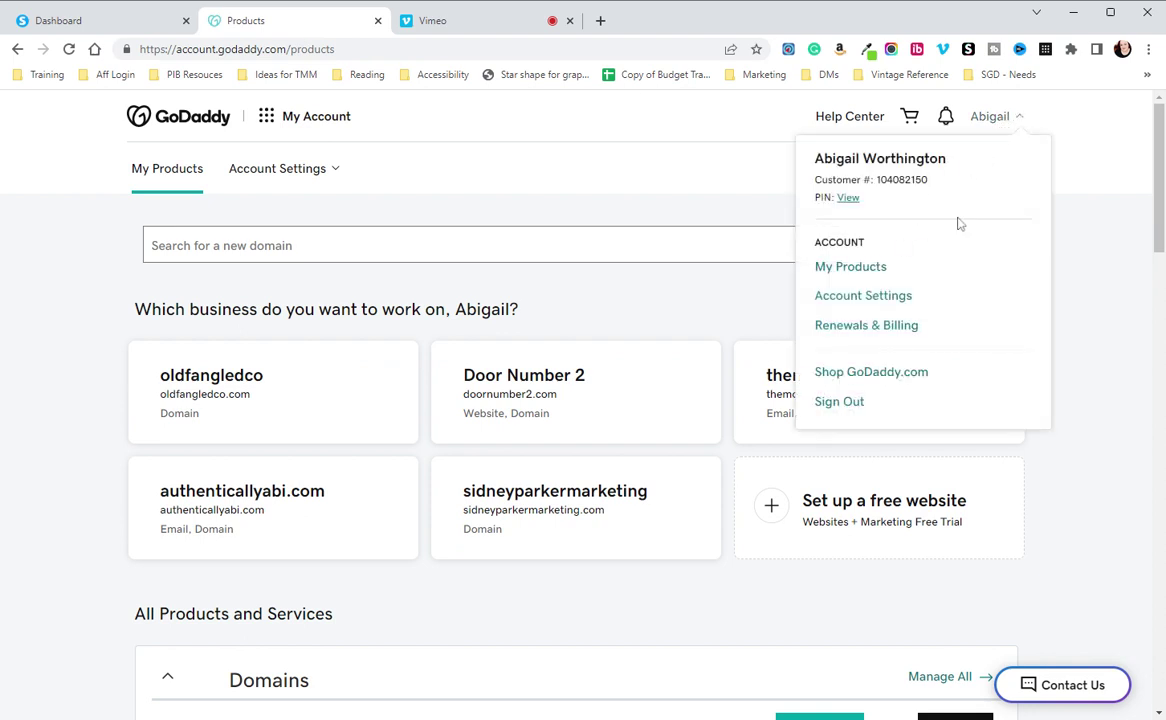
left_click(857, 268)
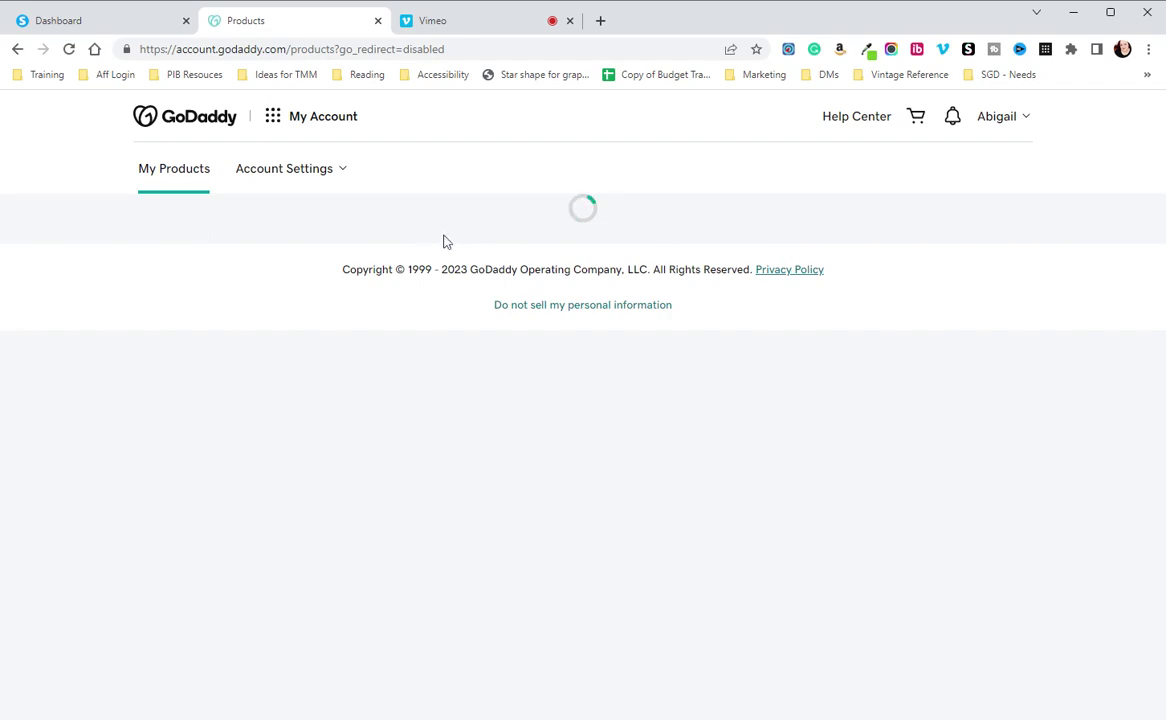
scroll(404, 229, "down", 1)
scroll(405, 229, "down", 9)
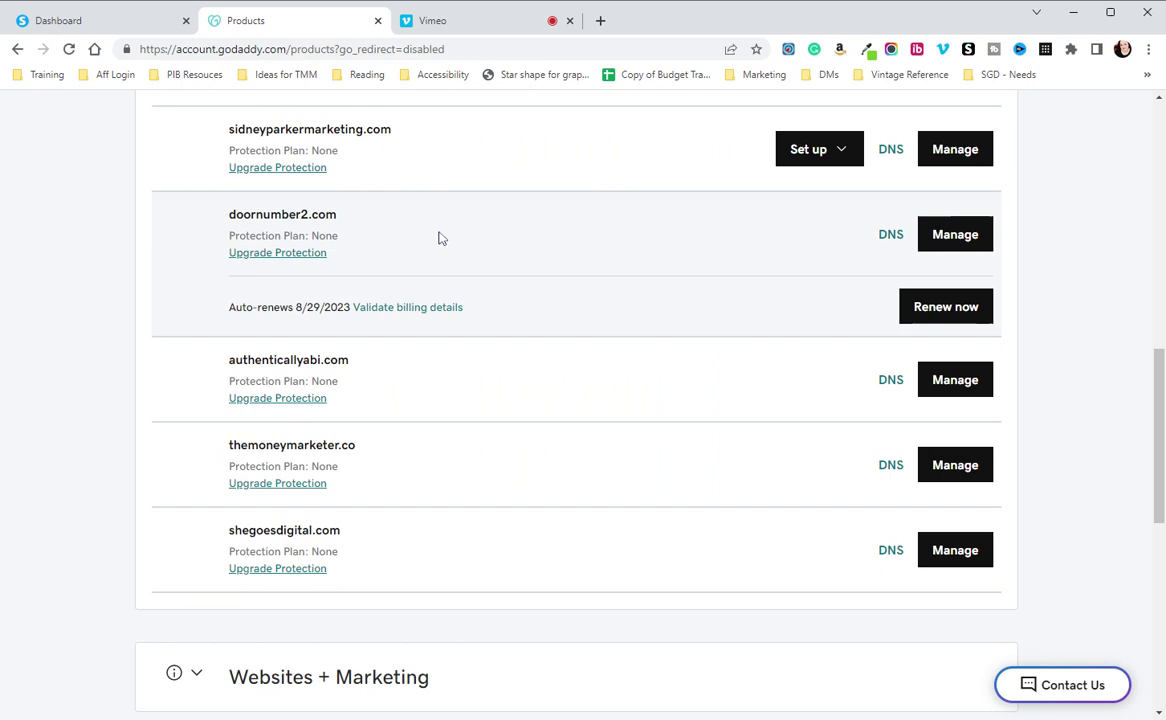
scroll(176, 437, "up", 3)
scroll(185, 430, "down", 3)
scroll(440, 468, "up", 4)
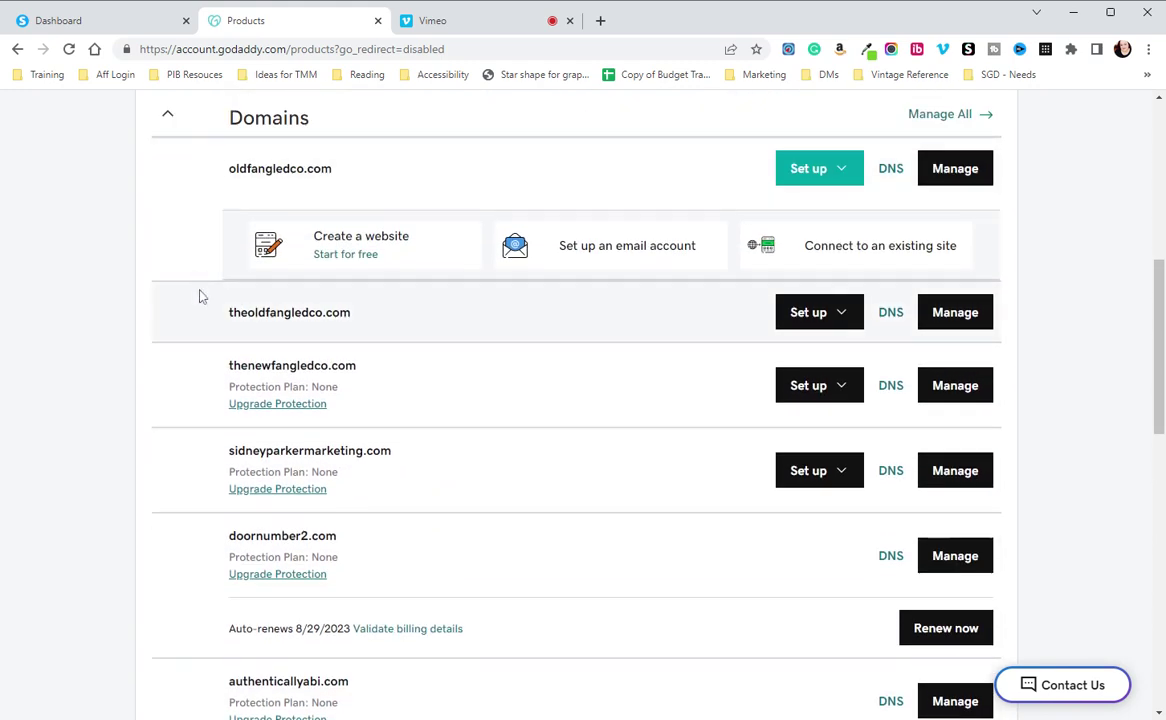
left_click_drag(380, 319, 224, 315)
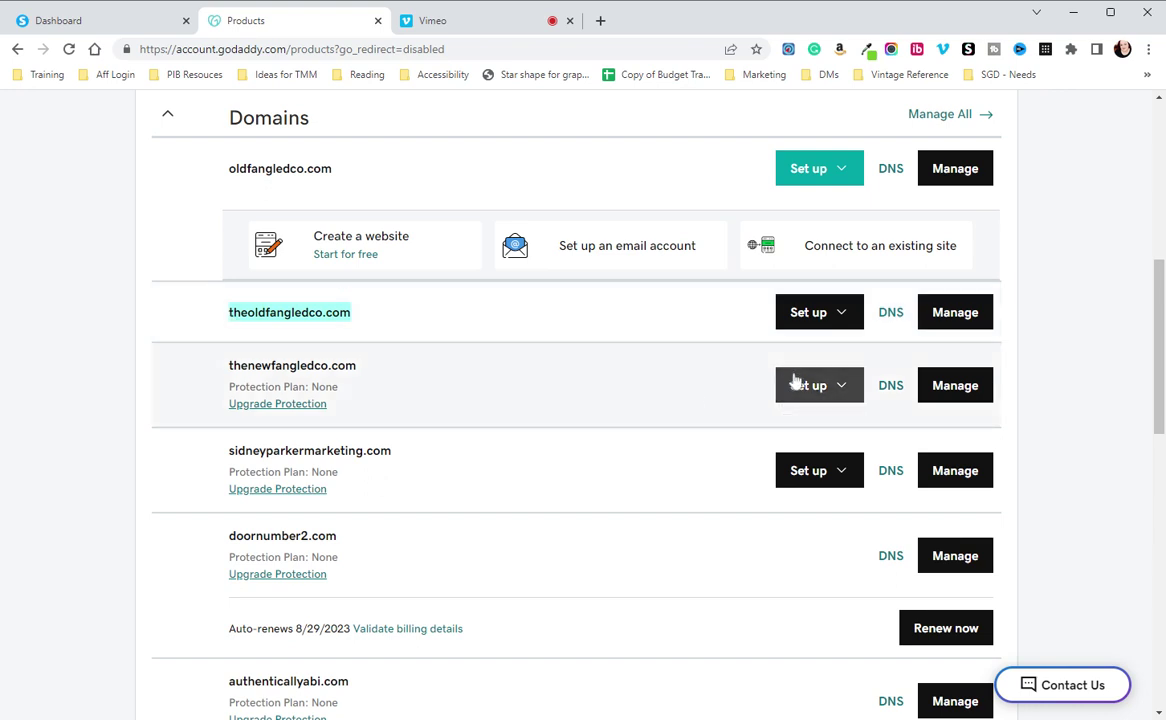
left_click(57, 20)
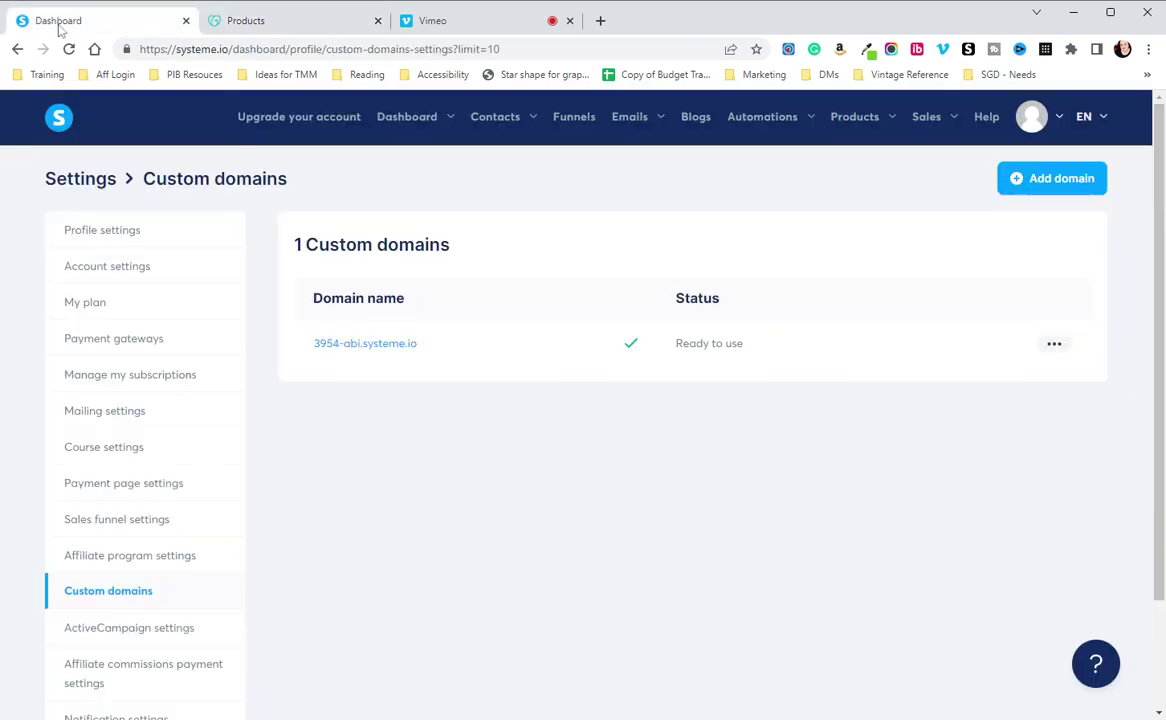
left_click(1045, 178)
left_click(582, 401)
type("www")
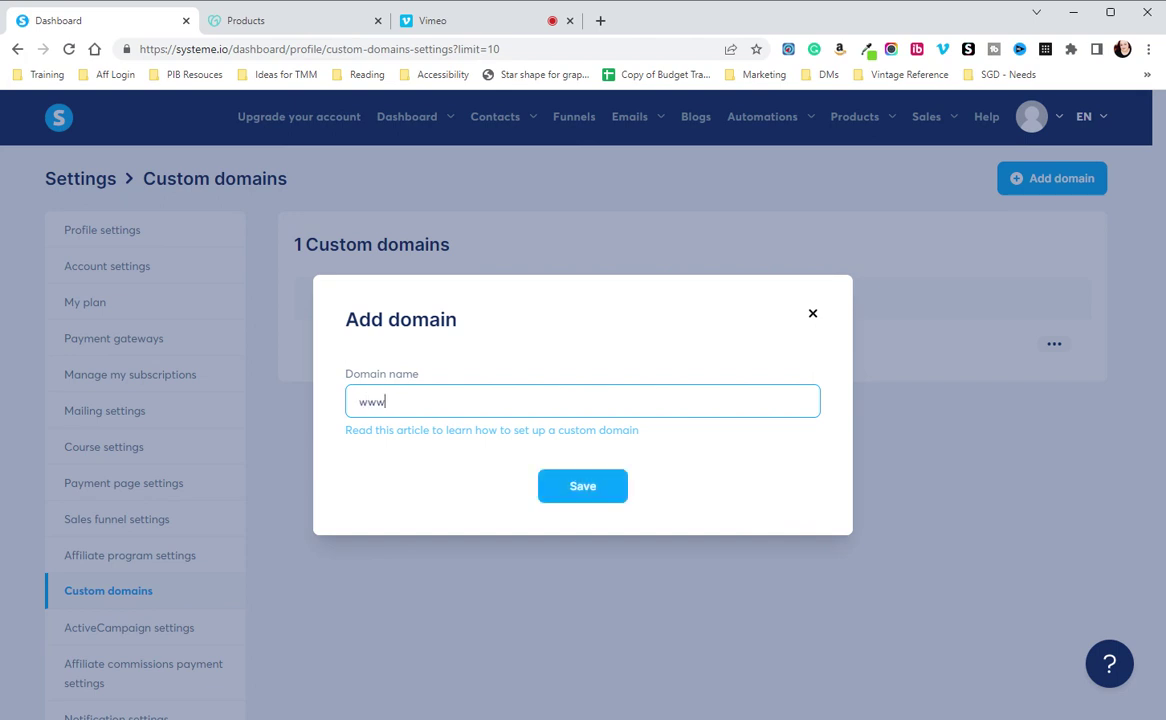
type(".theoldfangledco.com")
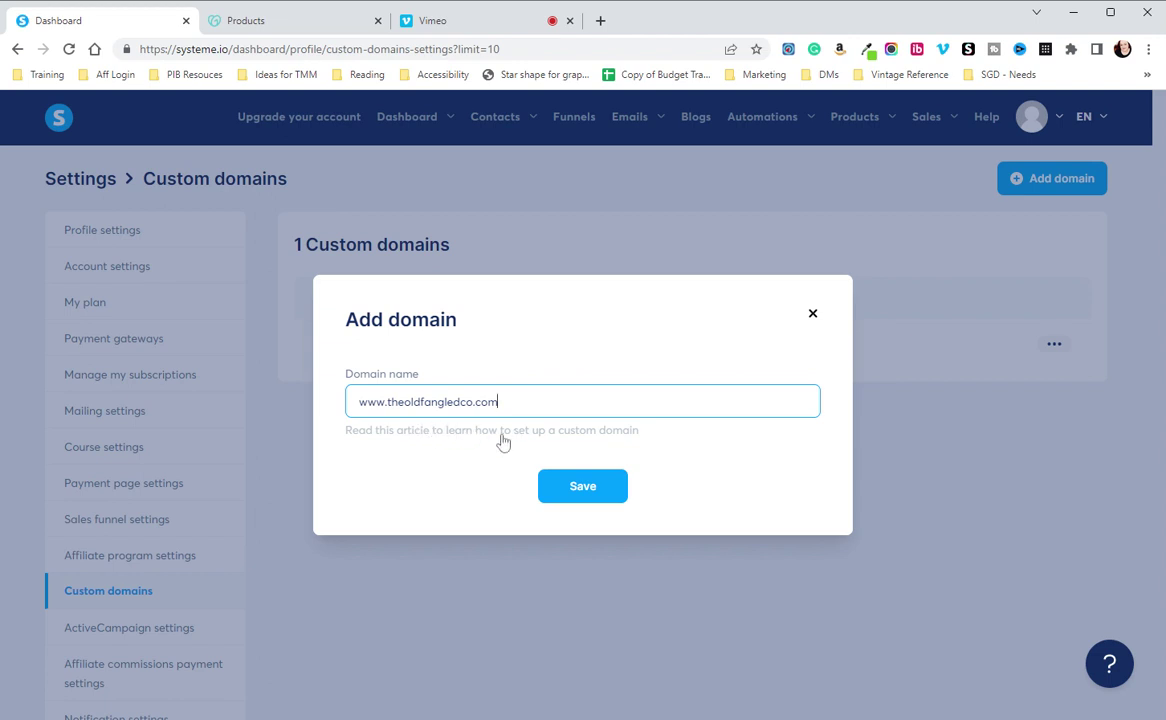
left_click(584, 492)
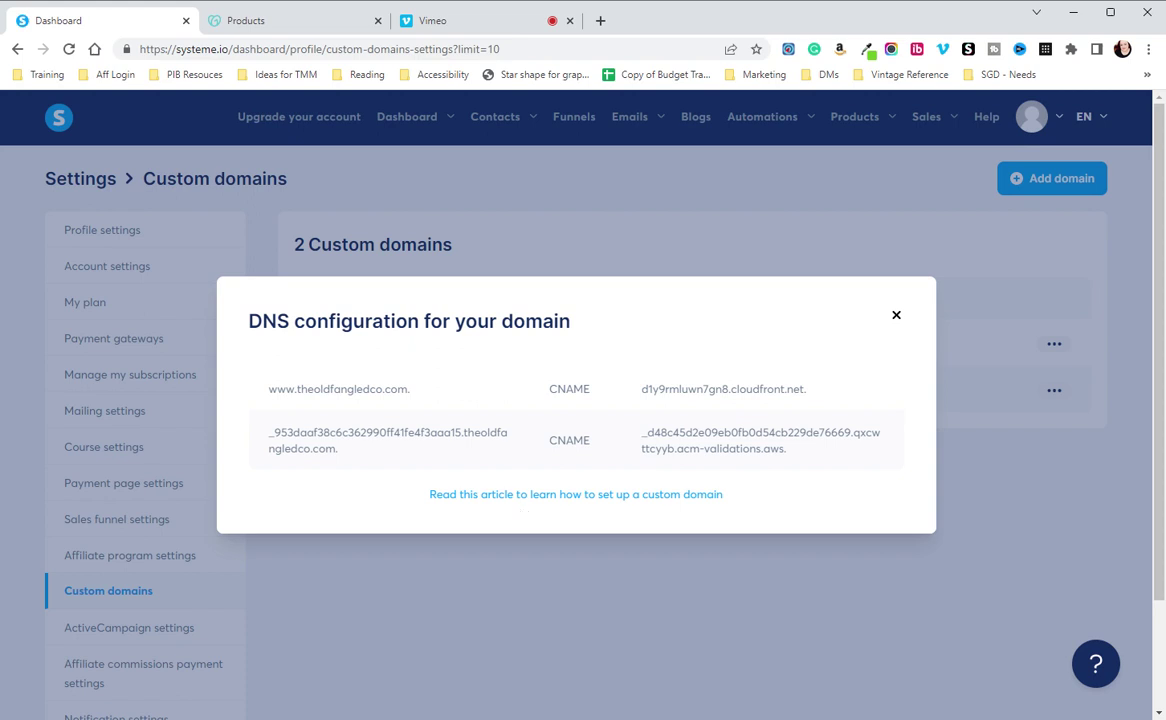
Step: Skim the help article on setting up a custom domain, including its CNAME instructions, and close it
left_click(497, 500)
scroll(455, 340, "down", 2)
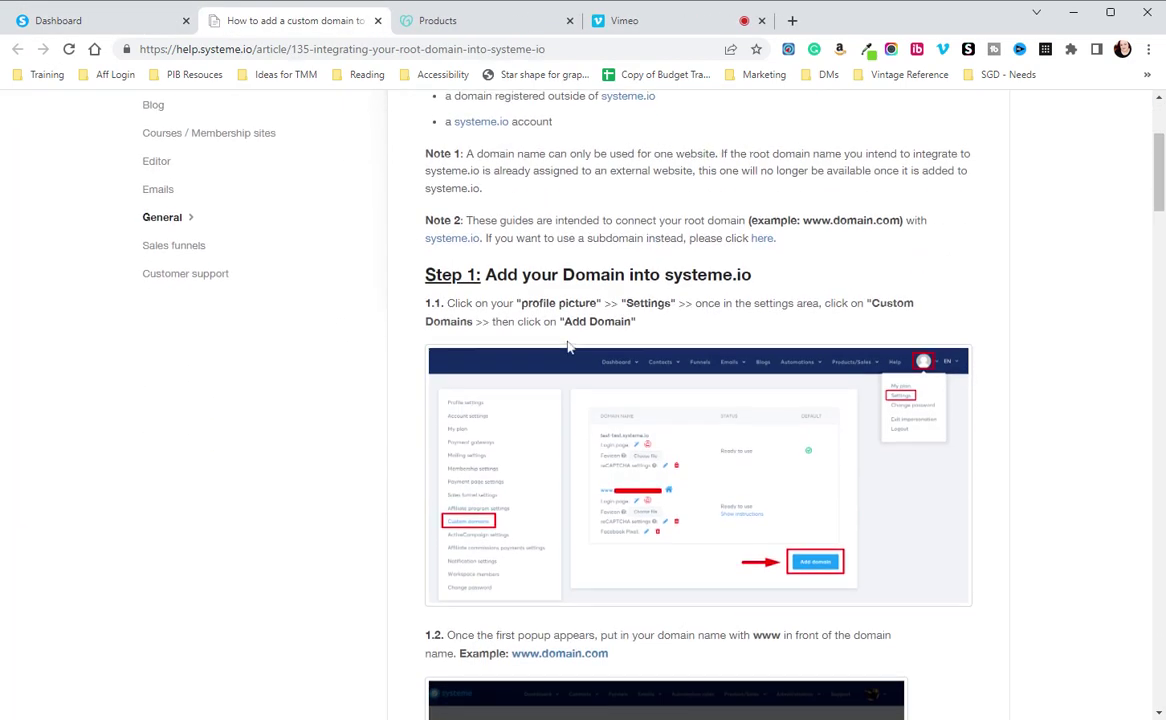
scroll(522, 317, "up", 3)
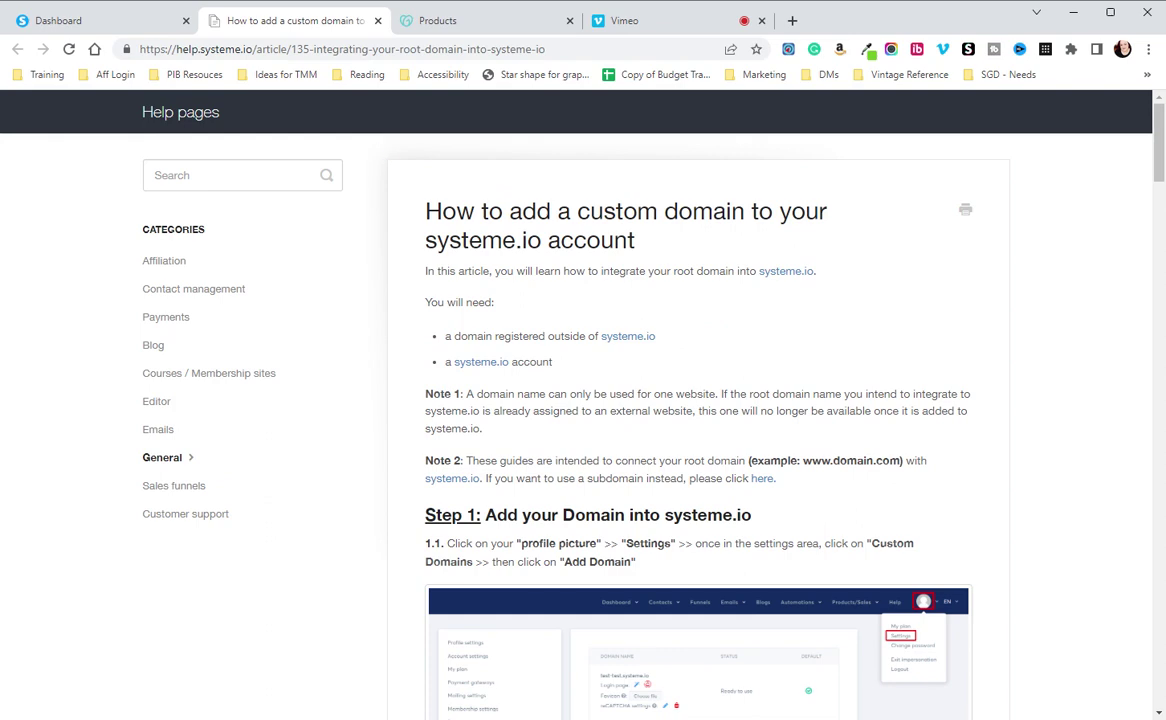
scroll(540, 242, "down", 2)
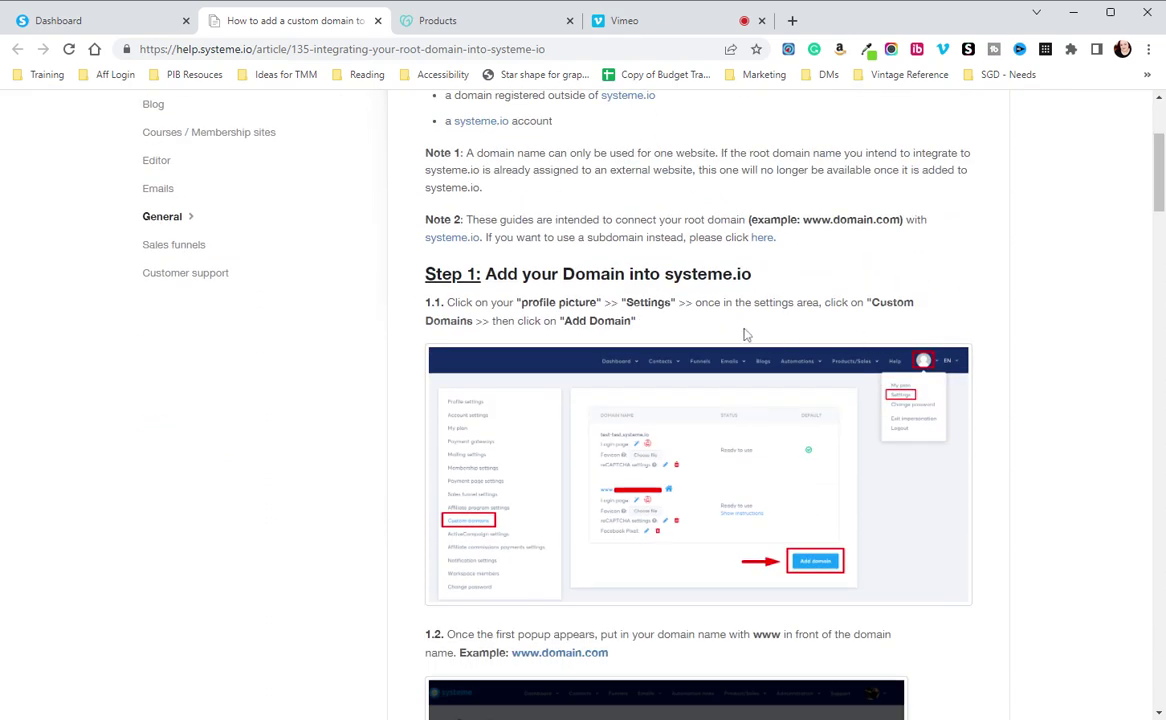
scroll(744, 335, "down", 15)
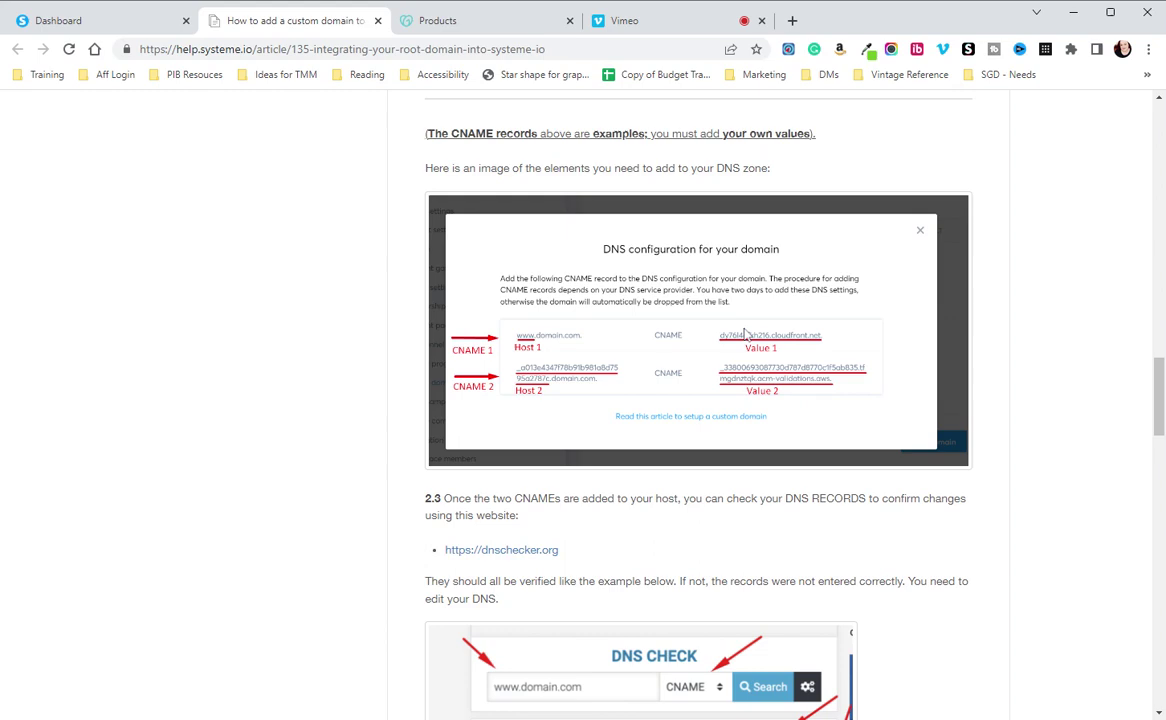
scroll(747, 330, "up", 5)
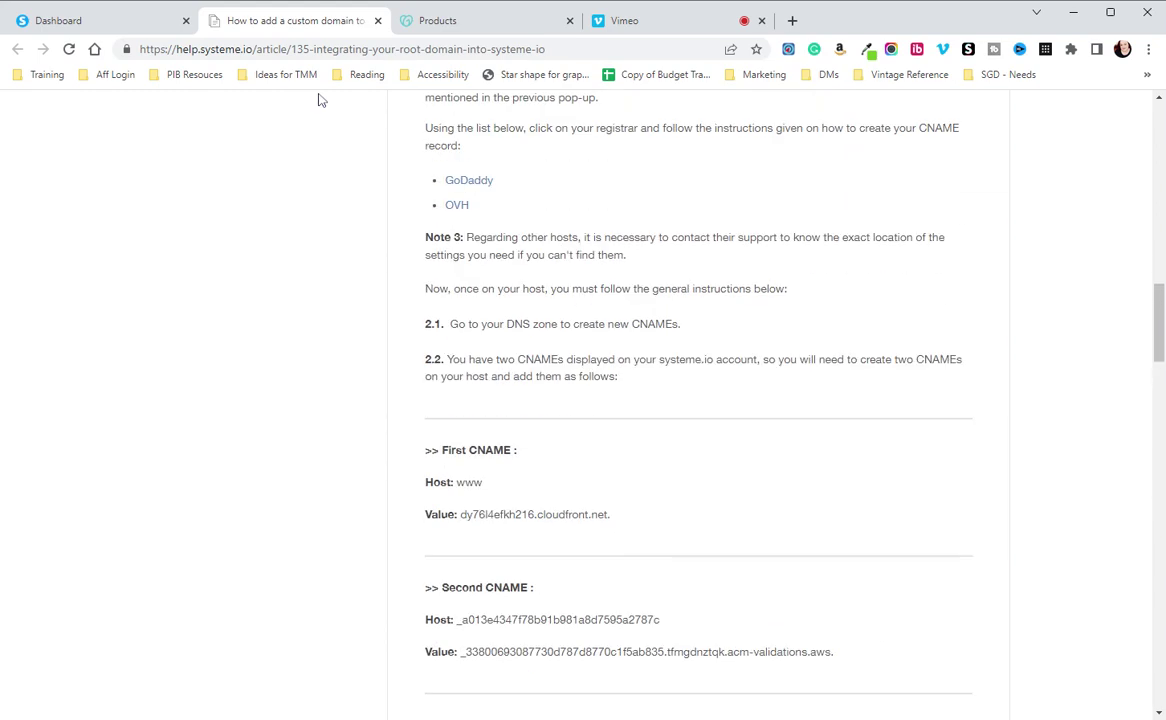
left_click(377, 20)
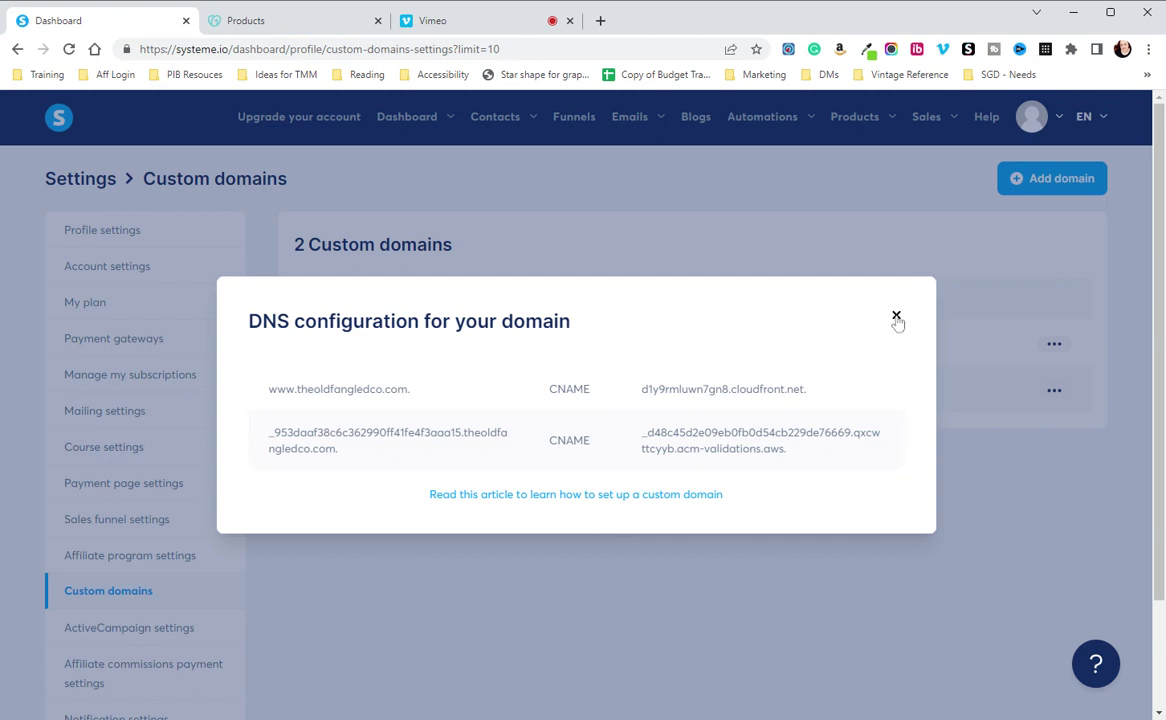
left_click(897, 318)
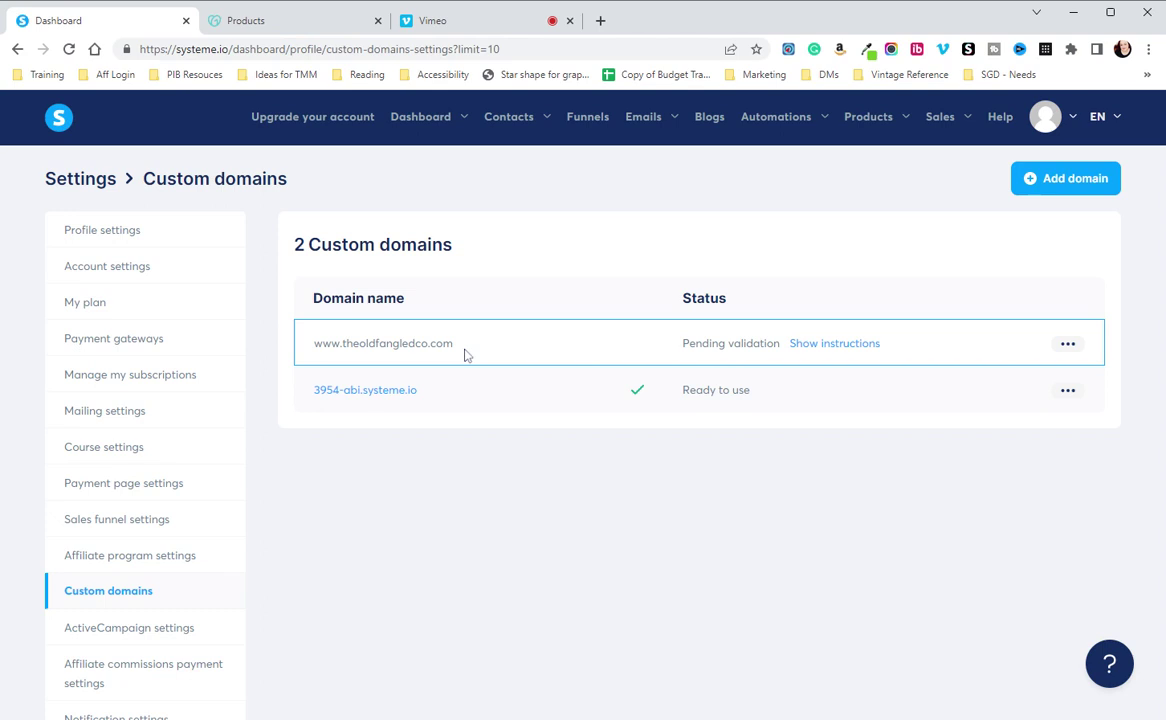
left_click(802, 352)
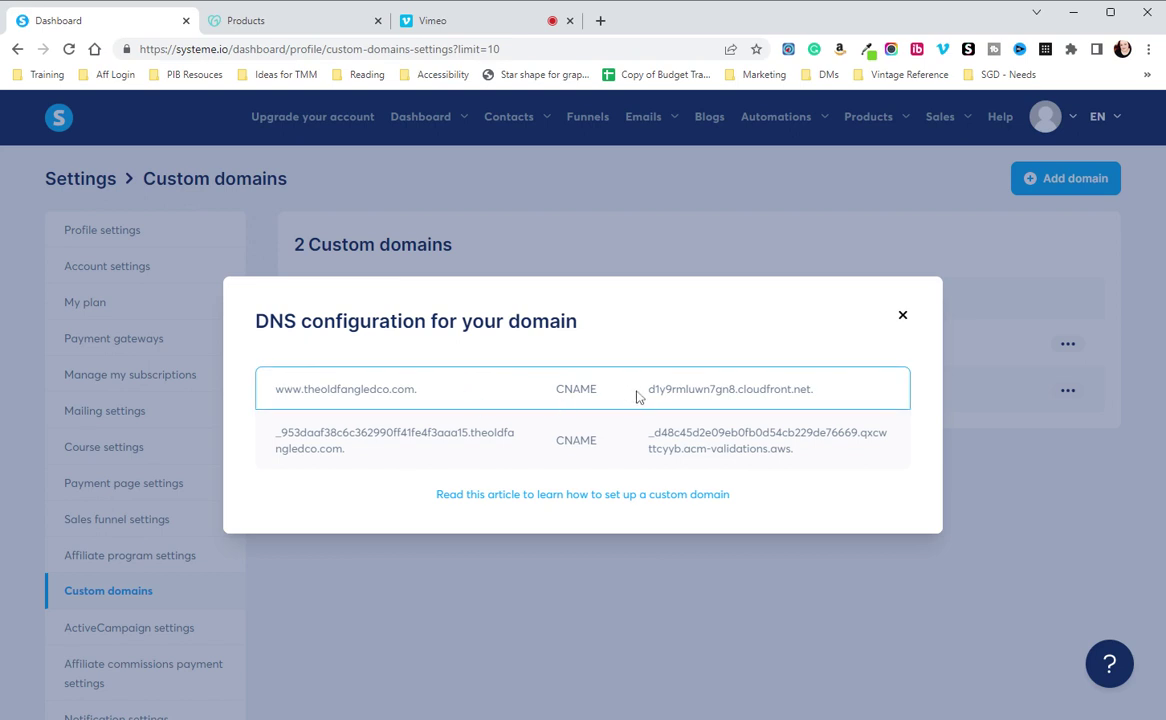
left_click_drag(653, 398, 818, 397)
key("ctrl+c")
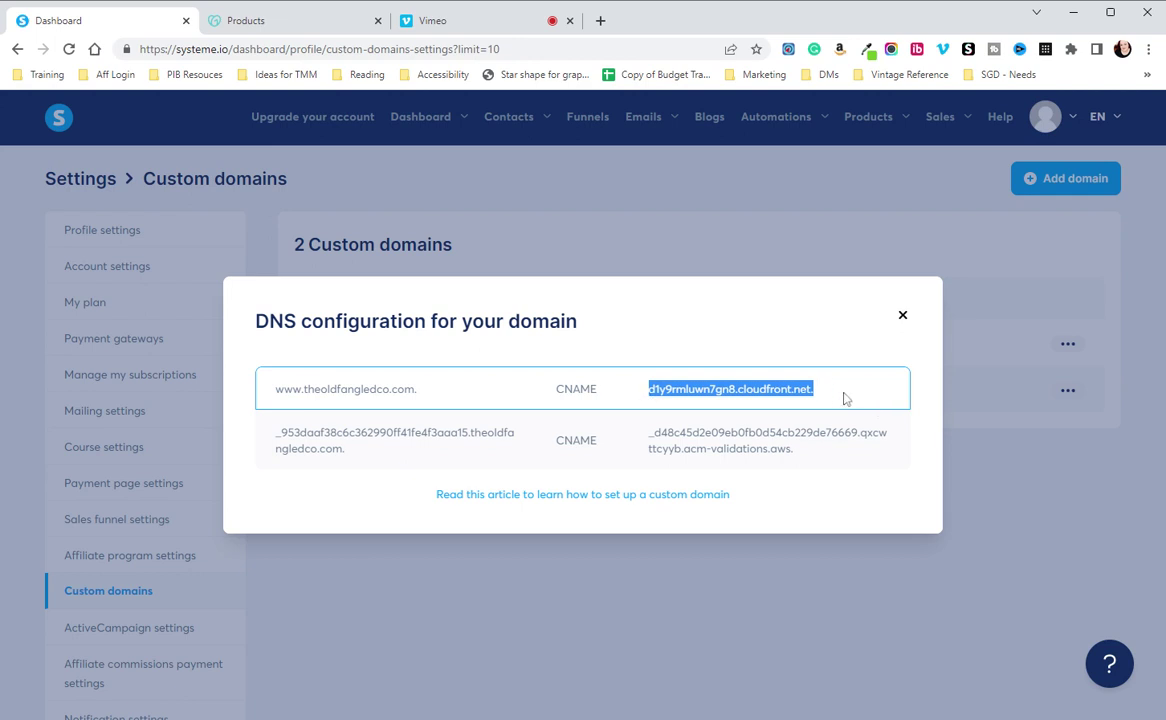
Step: Switch to GoDaddy and open the DNS records of theoldfangledco.com
left_click(246, 24)
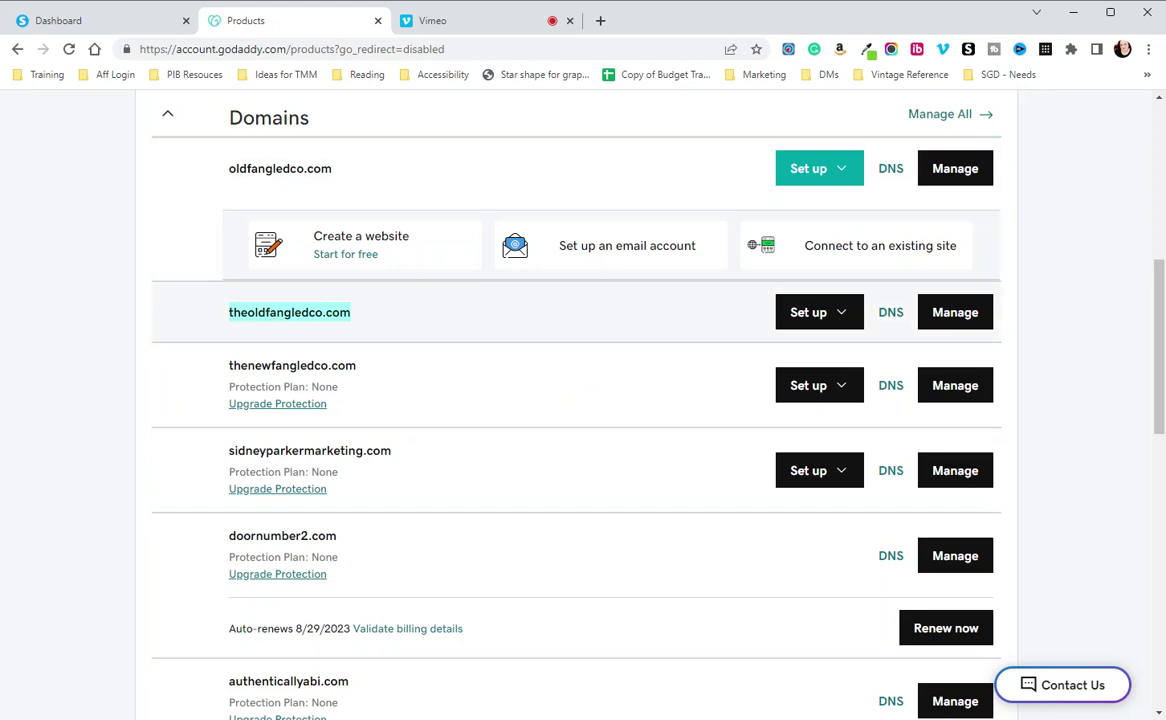
left_click(391, 318)
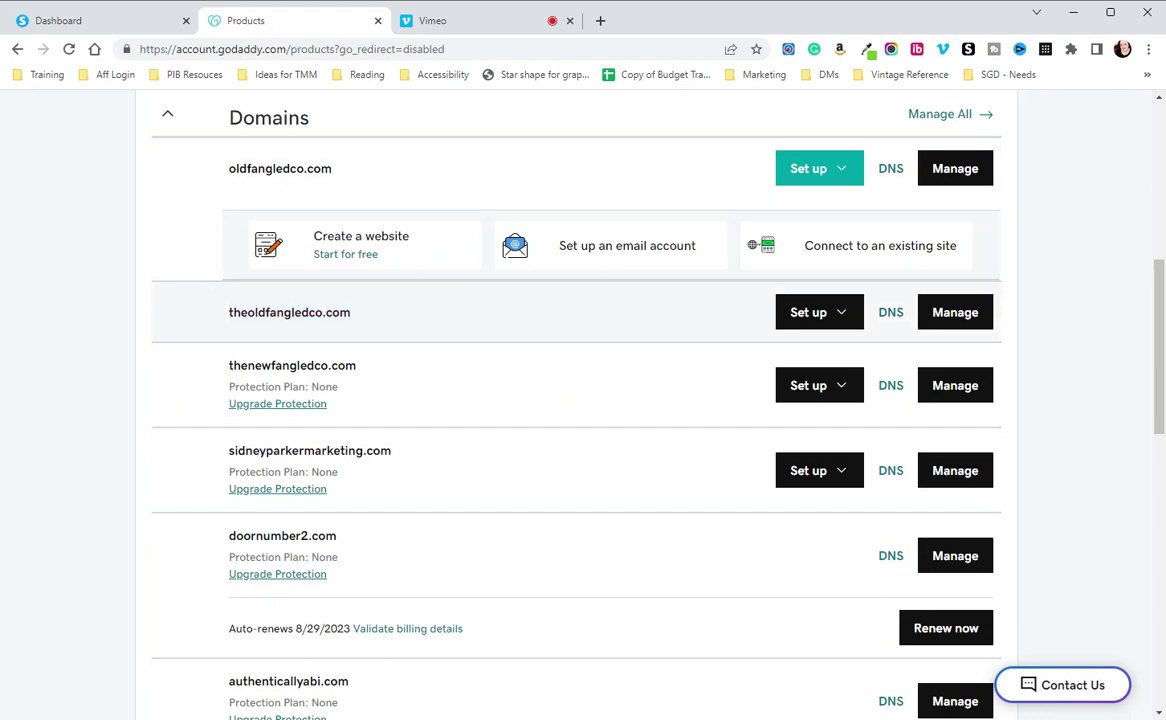
left_click(891, 313)
scroll(782, 302, "down", 5)
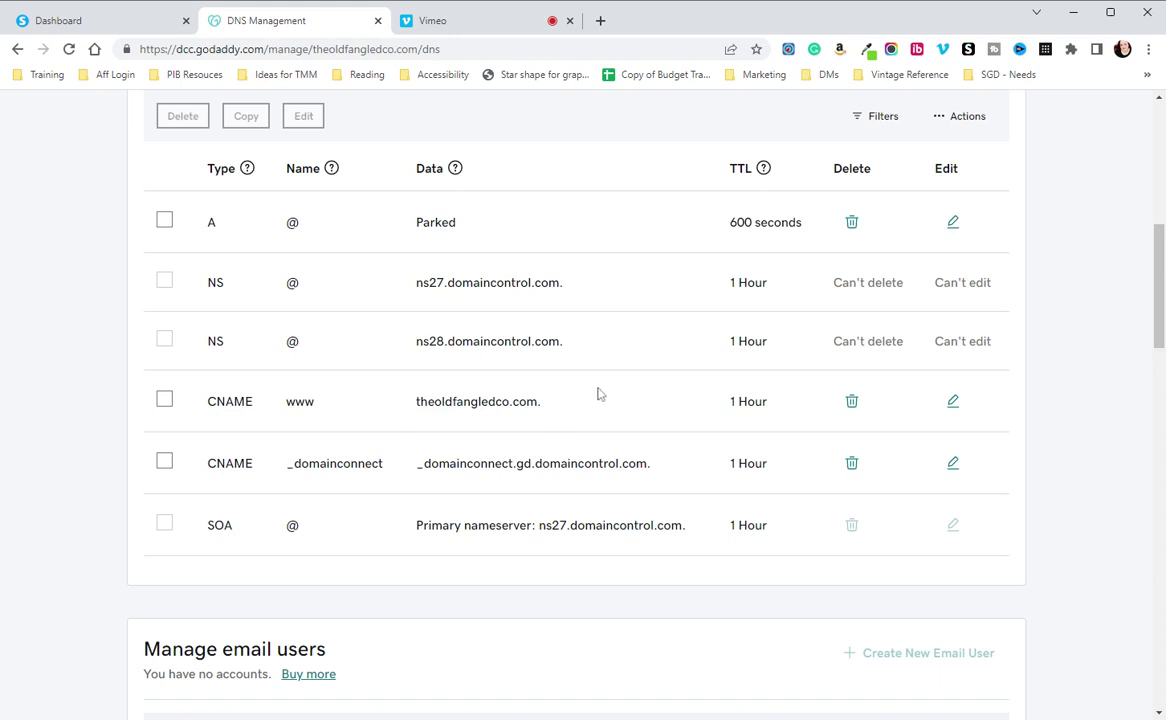
Step: Set the value of the www CNAME record to d1y9rmluwn7gn8.cloudfront.net. and save the record
left_click(953, 403)
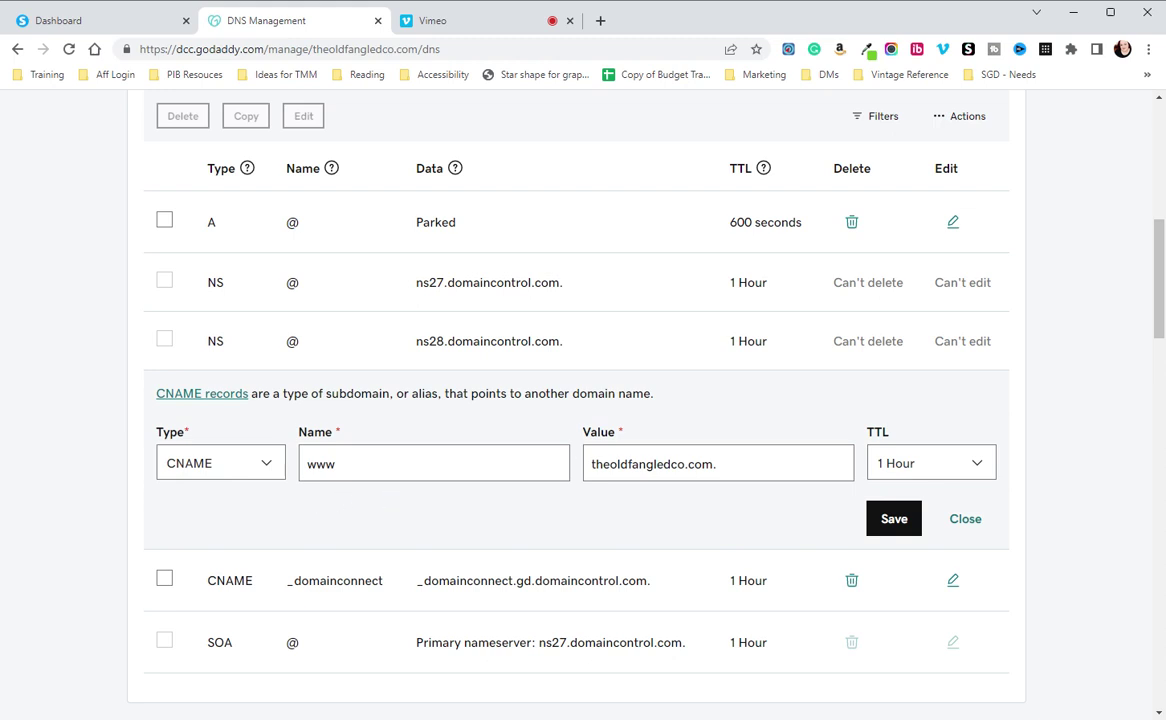
key("ctrl+a")
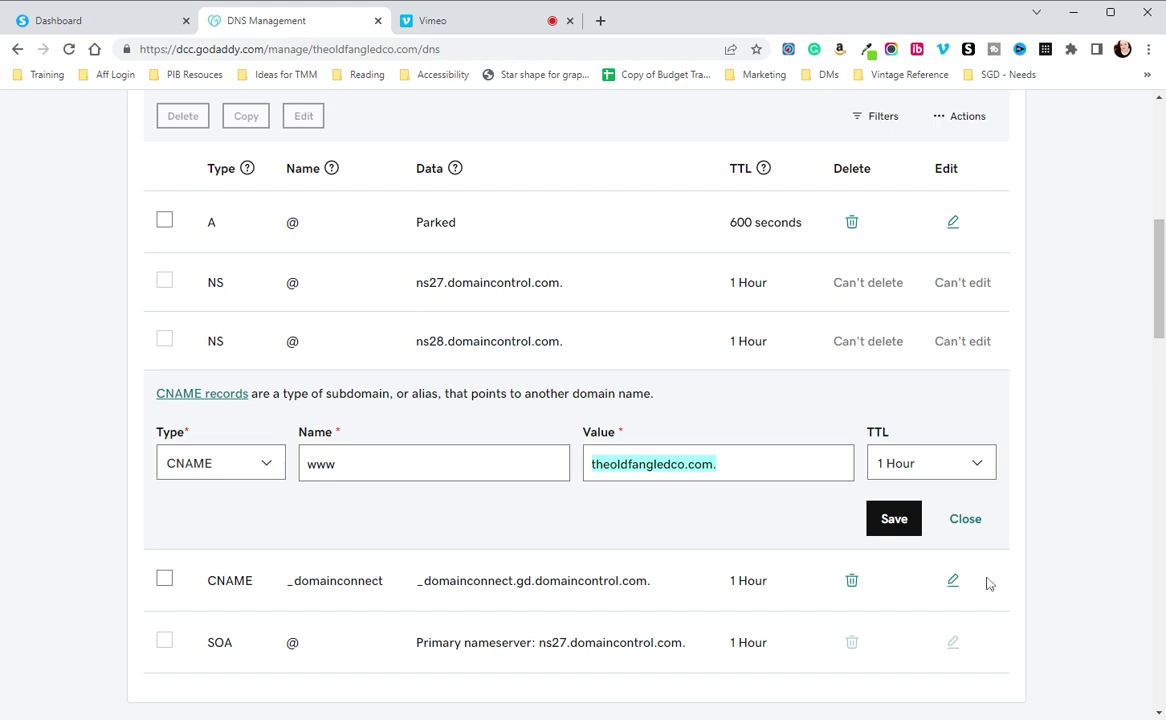
key("ctrl+v")
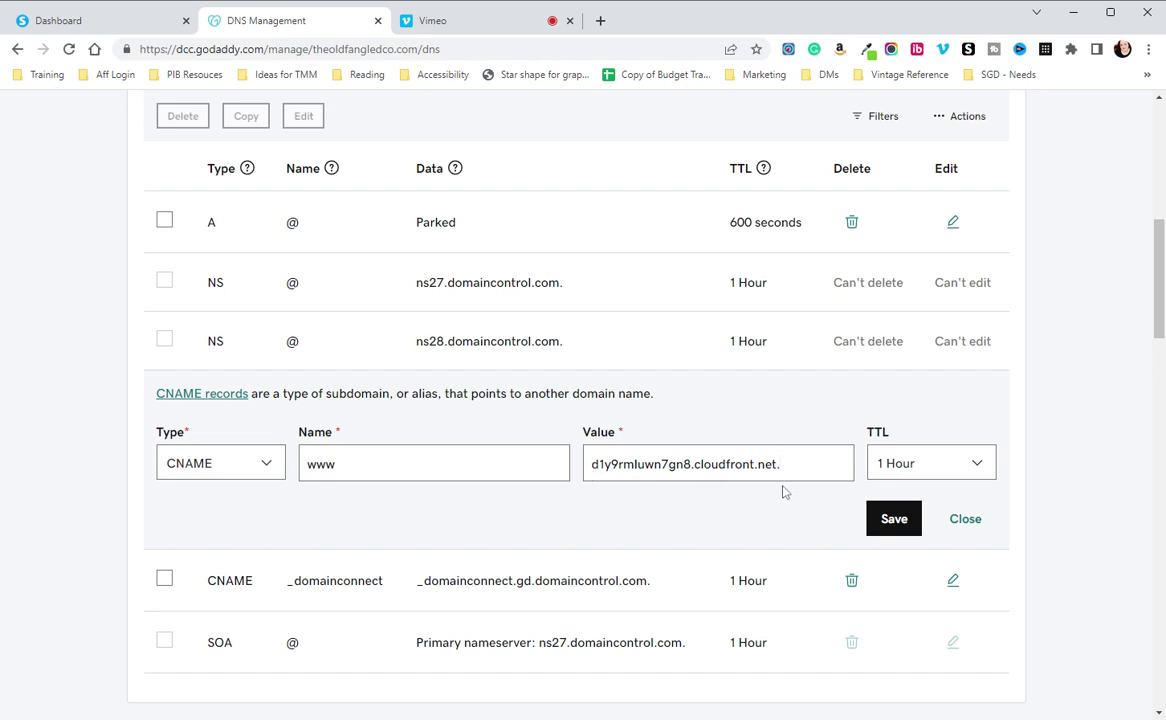
left_click(890, 520)
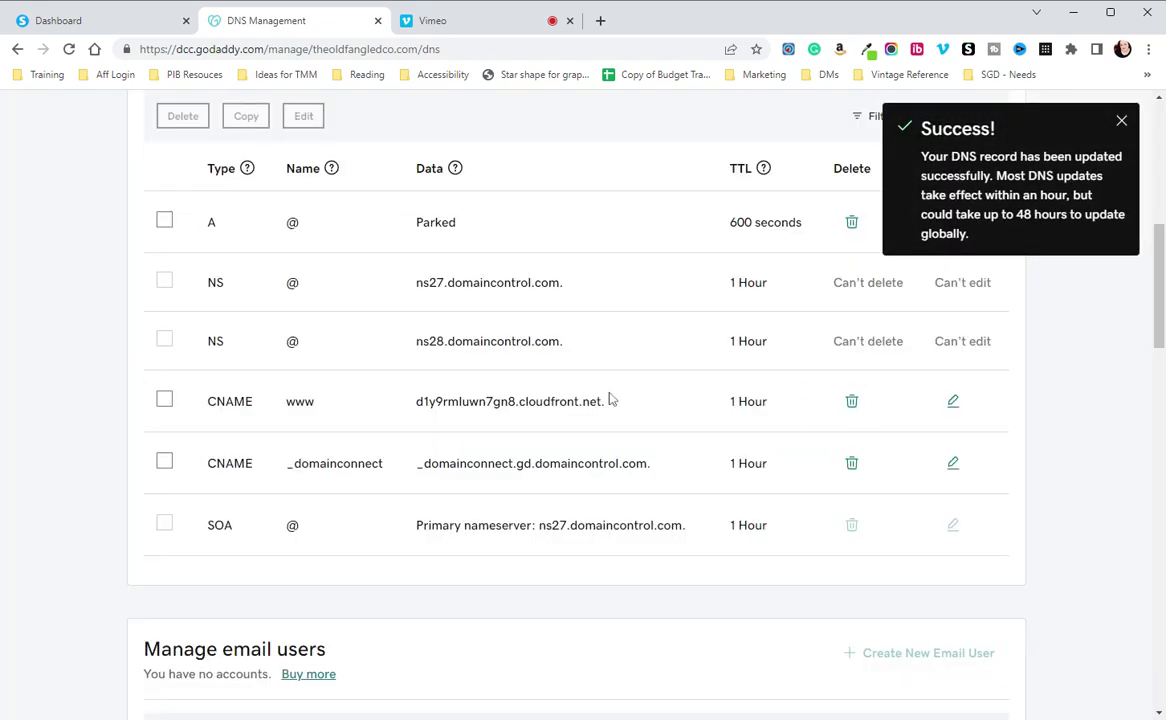
Step: Start a new DNS record for theoldfangledco.com and set its type to CNAME
scroll(284, 359, "down", 1)
scroll(370, 359, "up", 3)
left_click(207, 266)
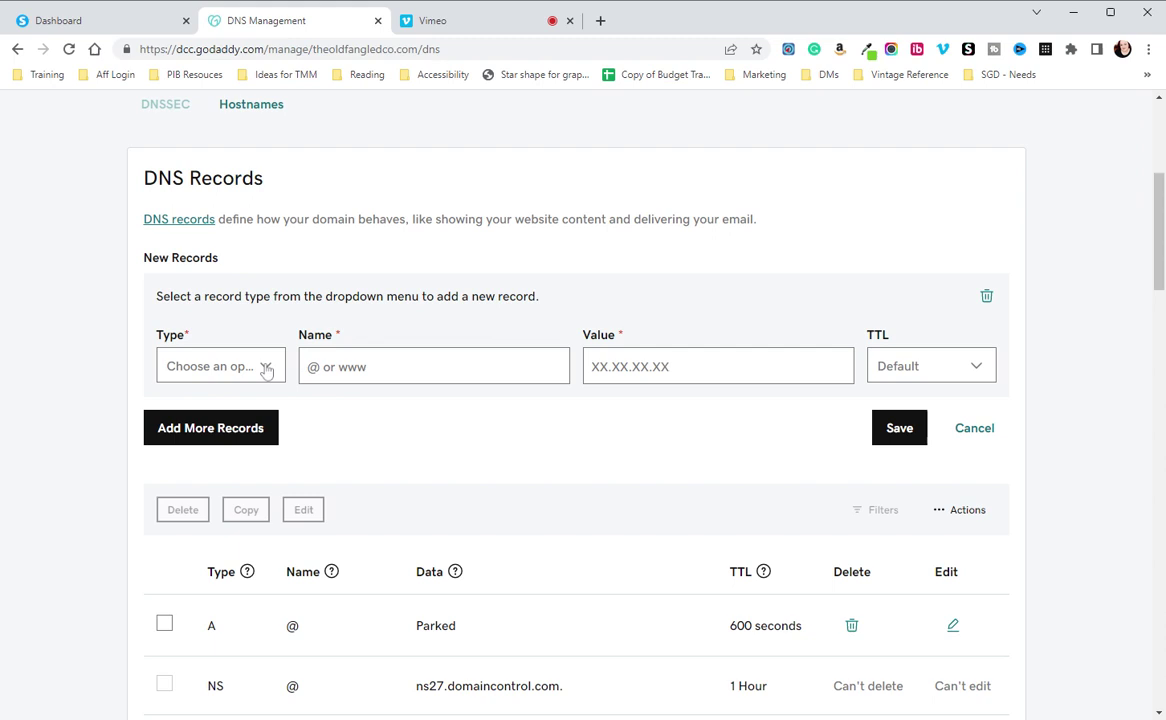
left_click(266, 370)
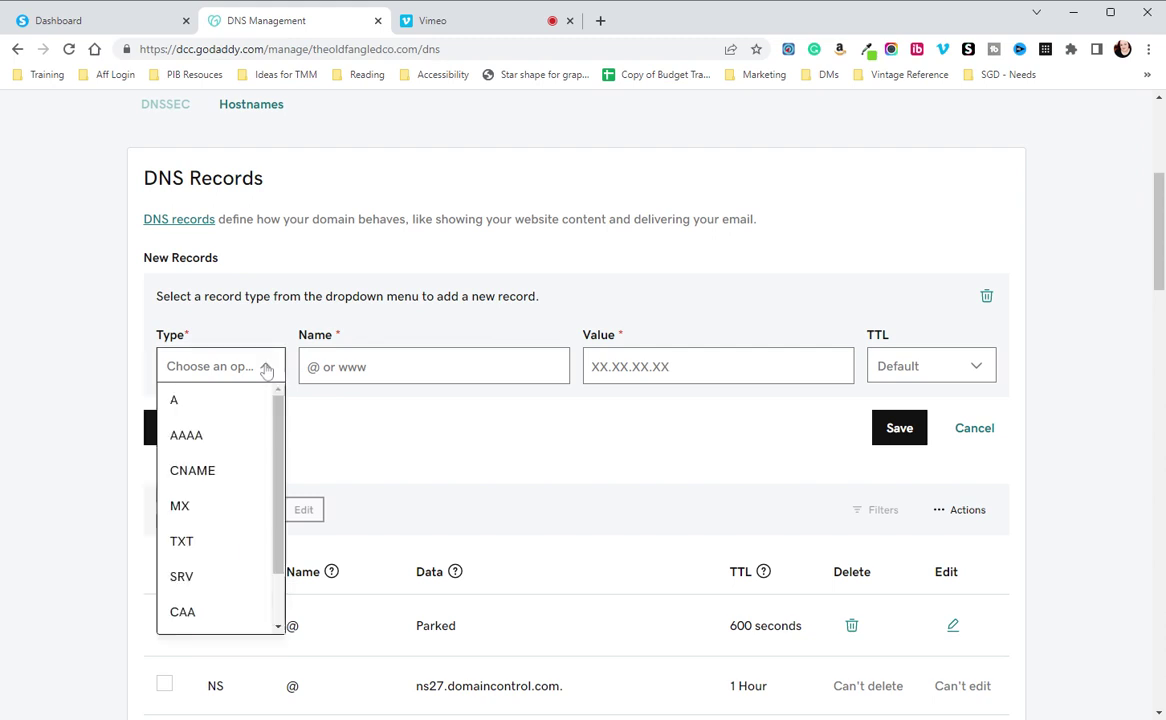
left_click(201, 479)
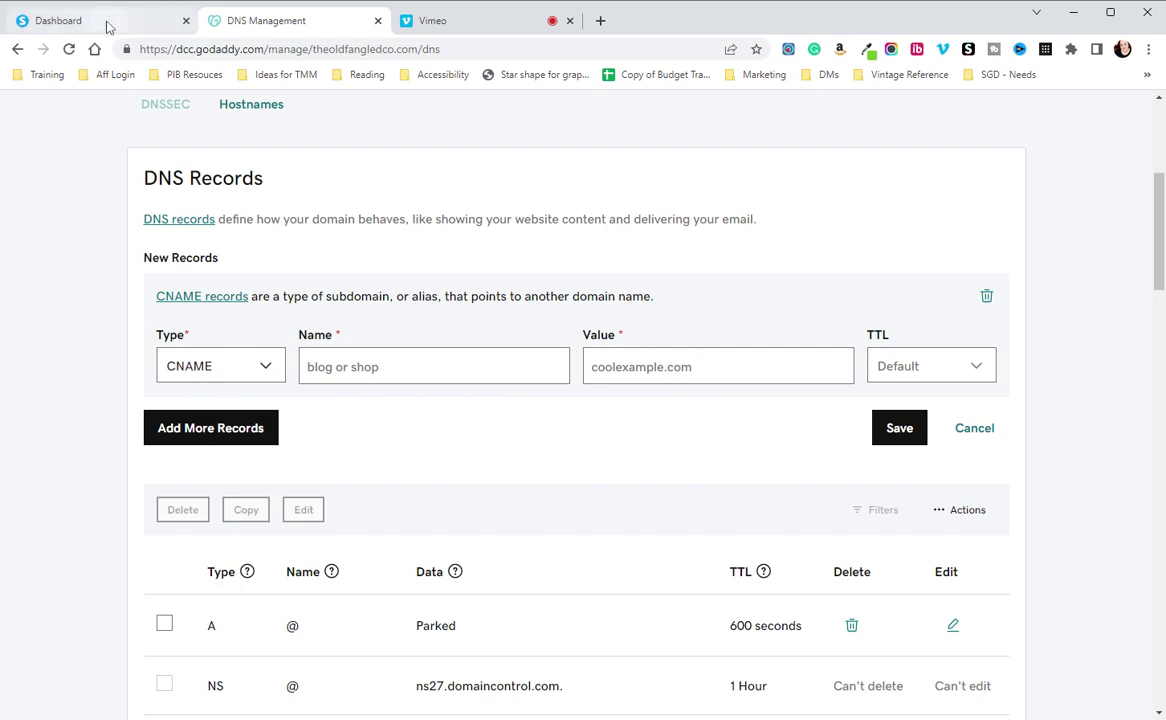
Step: Copy the host part of the second CNAME from systeme.io and enter _953daaf38c6c362990ff41fe4f3aaa15 as the name of the new GoDaddy record
left_click(110, 26)
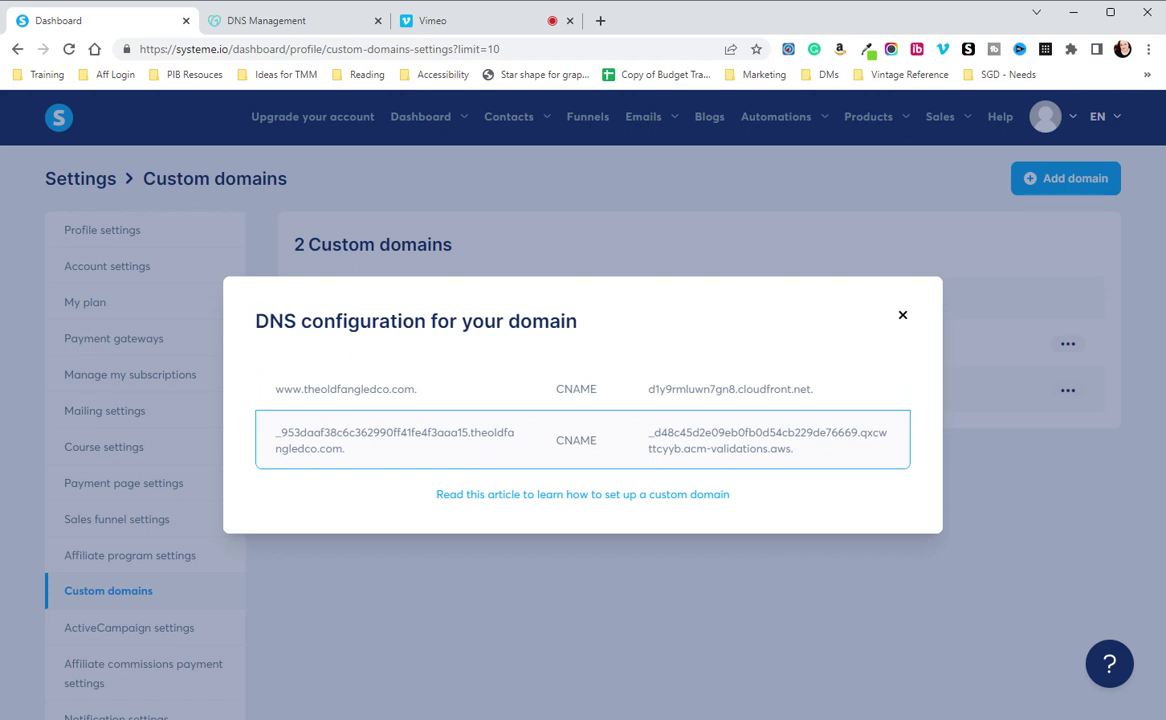
left_click_drag(468, 432, 275, 433)
key("ctrl+c")
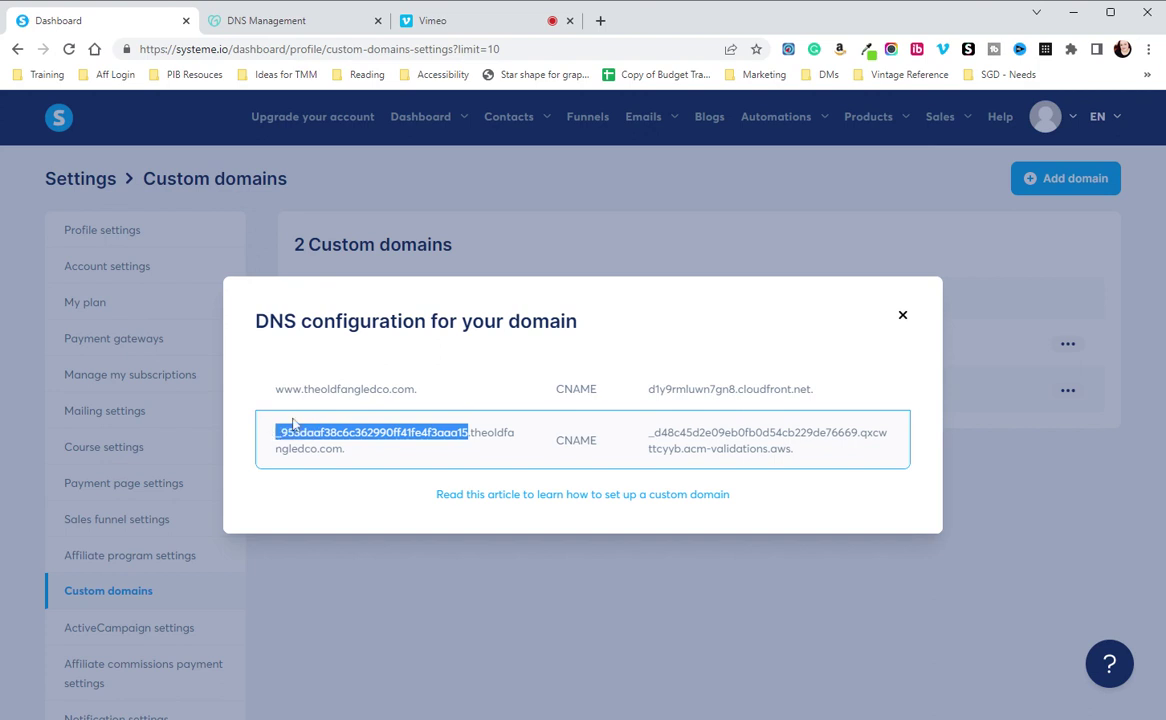
left_click(247, 20)
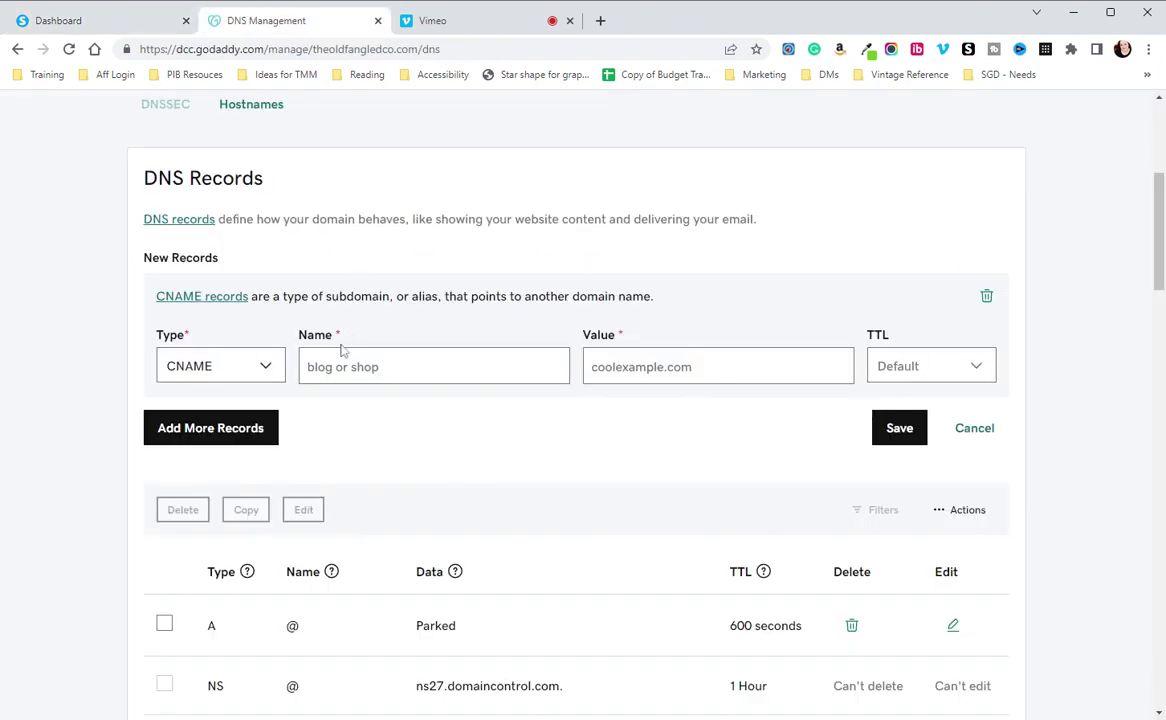
left_click(326, 360)
key("ctrl+v")
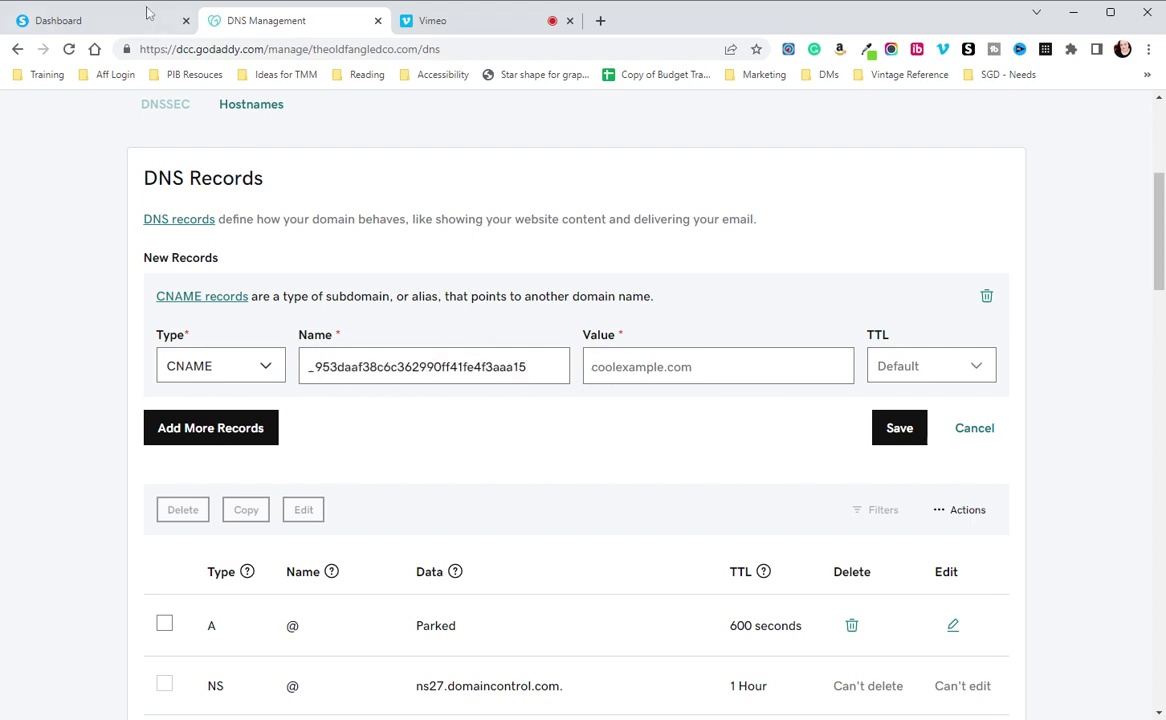
Step: Copy the second CNAME's value from systeme.io, set the new record's value to _d48c45d2e09eb0fb0d54cb229de76669.qxcwttcyyb.acm-validations.aws. and save the record
left_click(130, 18)
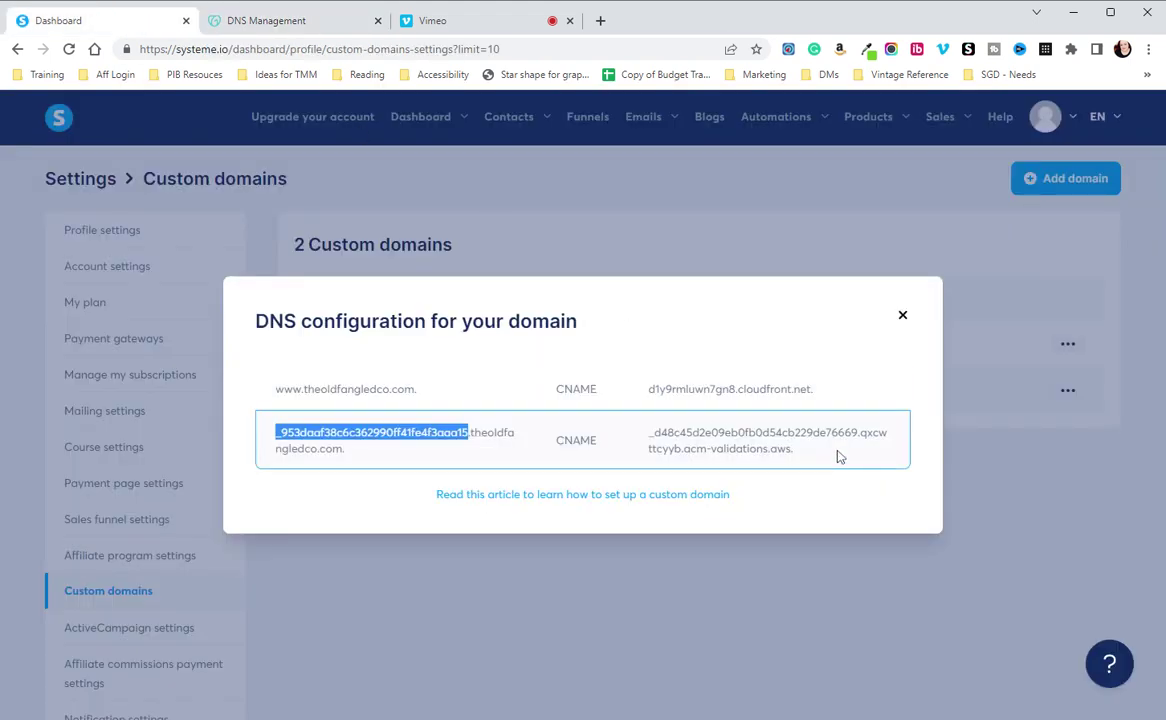
left_click_drag(797, 452, 645, 437)
key("ctrl+c")
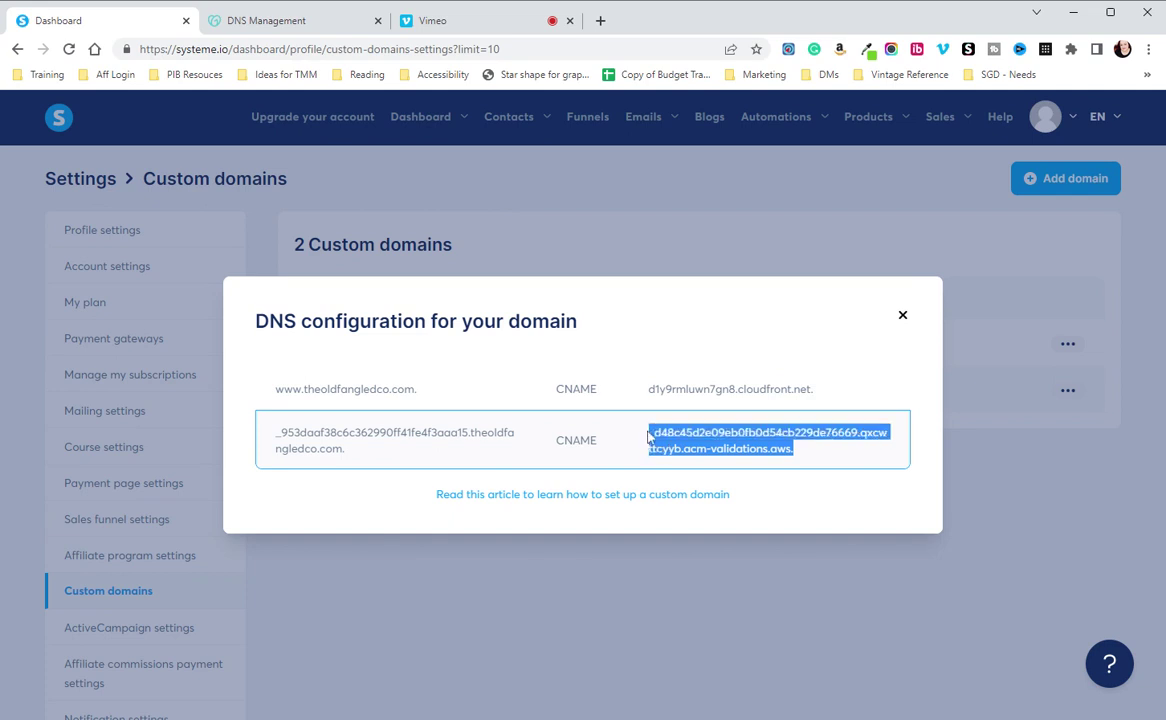
left_click(236, 22)
key("ctrl+v")
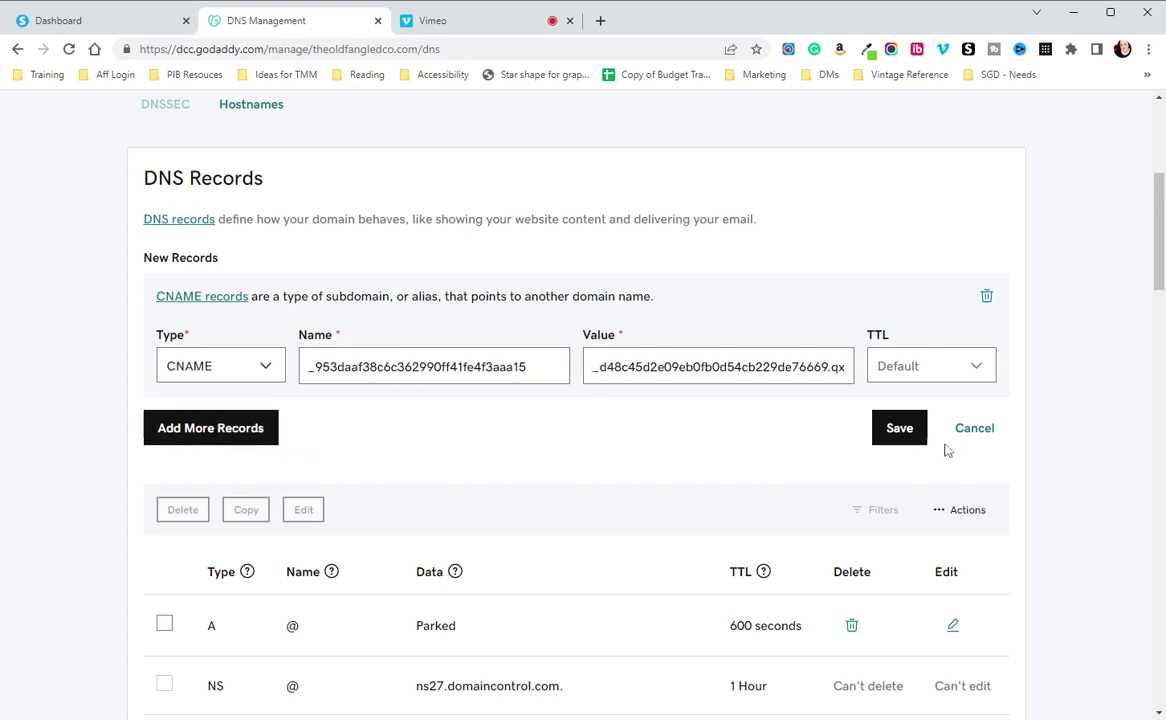
left_click(893, 435)
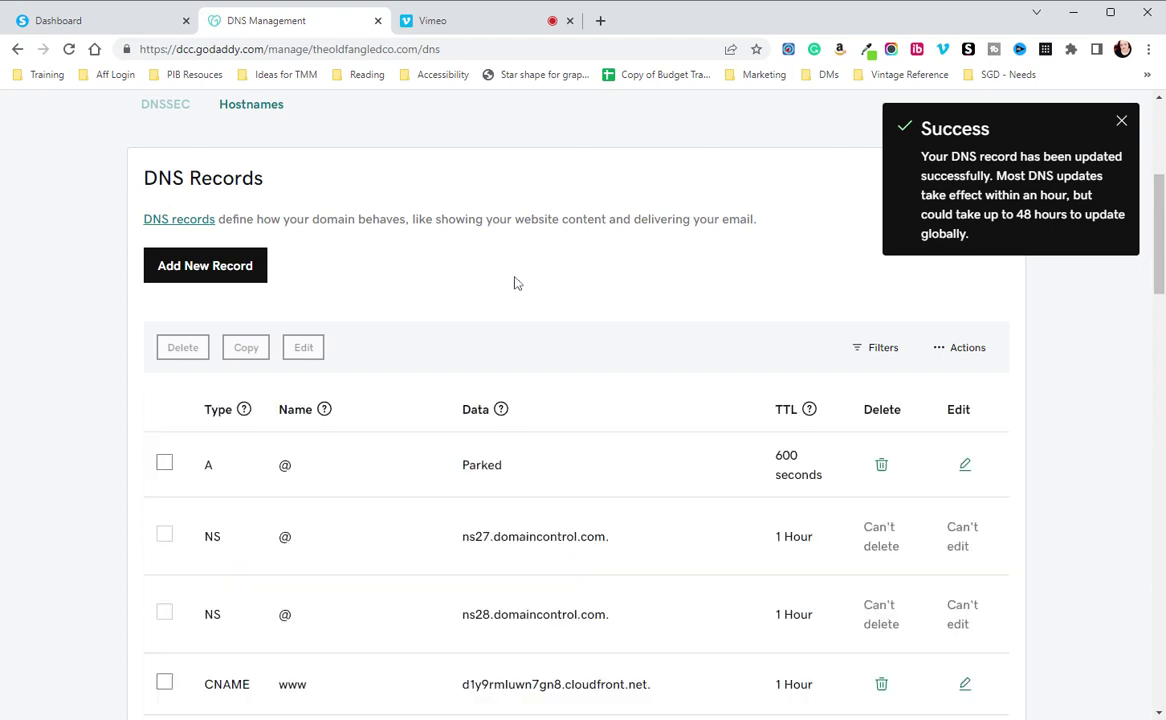
Step: Review the saved DNS records and capture a screenshot of the whole records table with Awesome Screenshot
scroll(580, 307, "down", 2)
scroll(648, 390, "down", 1)
scroll(770, 471, "up", 2)
left_click(111, 30)
left_click(234, 30)
scroll(330, 325, "down", 1)
scroll(850, 330, "up", 1)
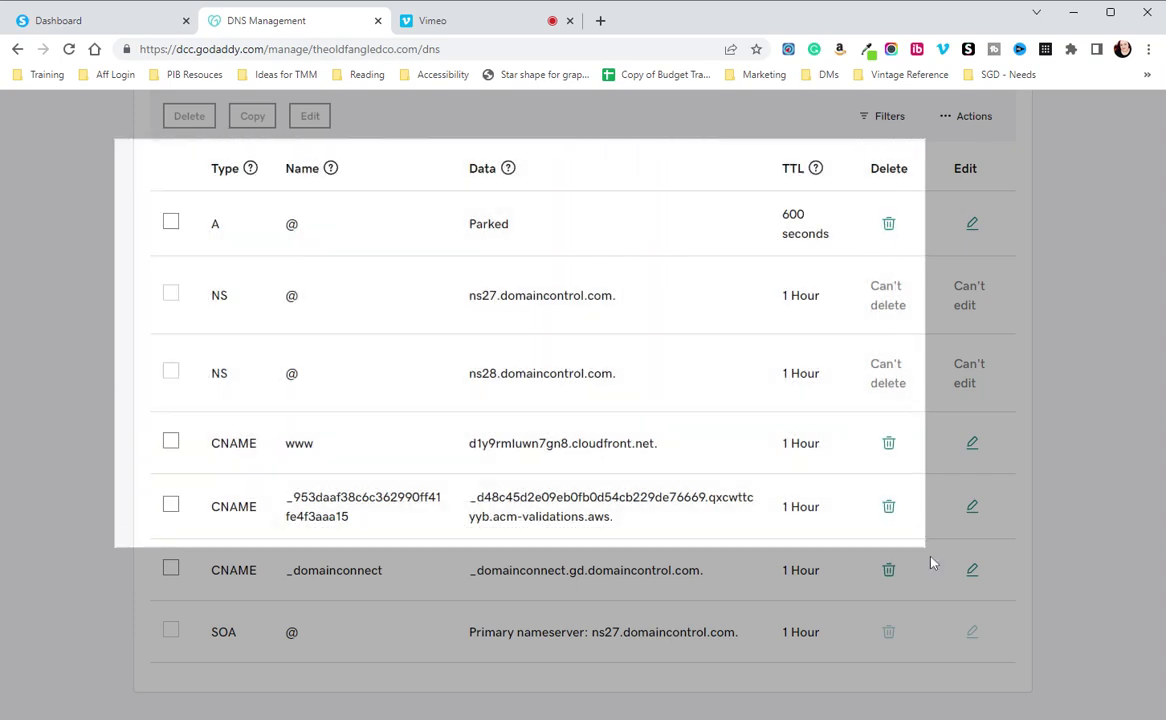
scroll(958, 363, "down", 3)
scroll(958, 363, "up", 3)
left_click(1025, 637)
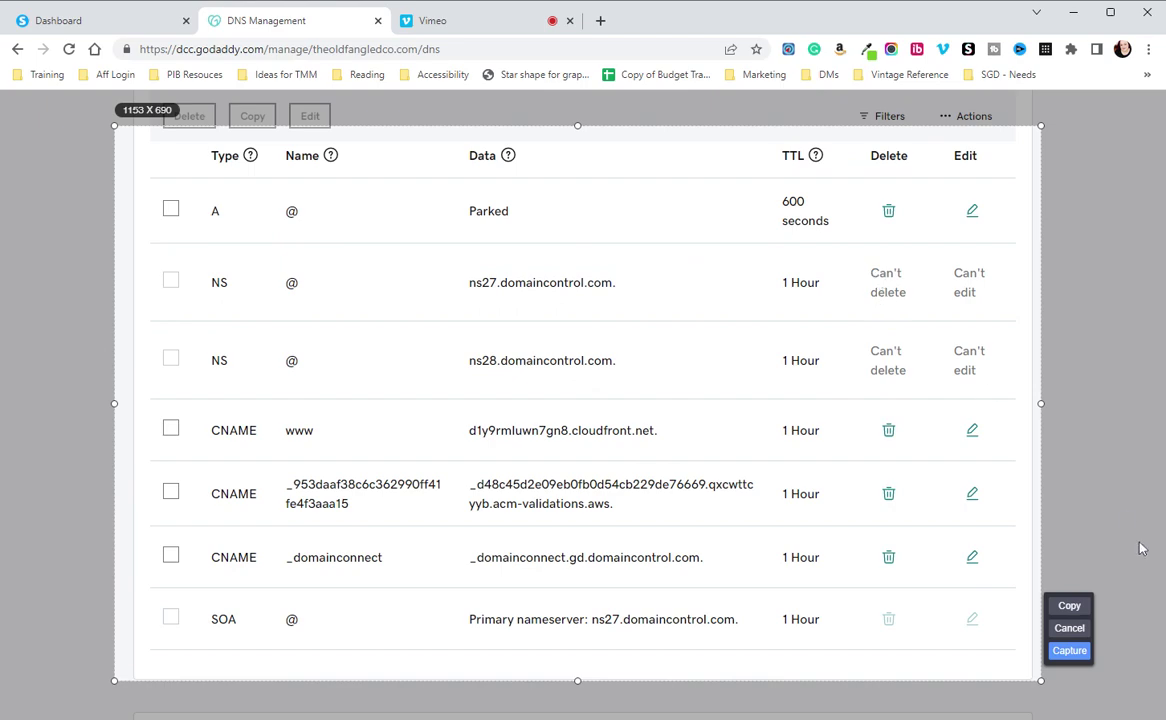
left_click(1062, 651)
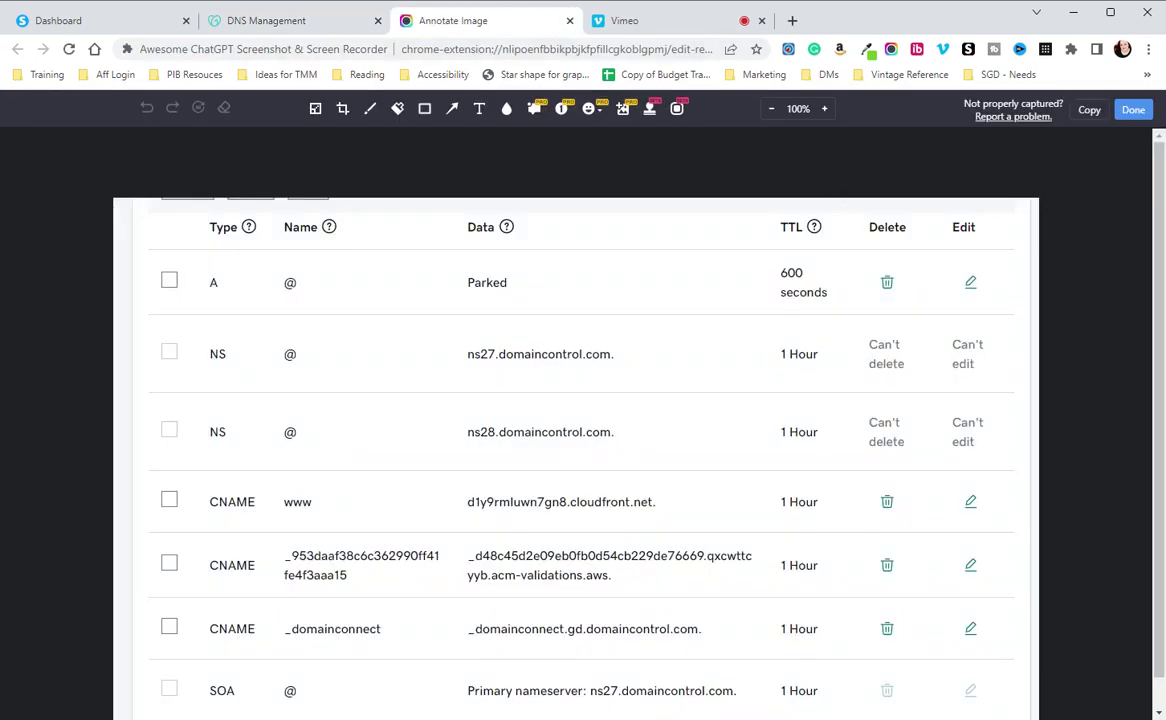
Step: Finish annotating the DNS records screenshot without changes and download it as a PNG file
left_click(1133, 109)
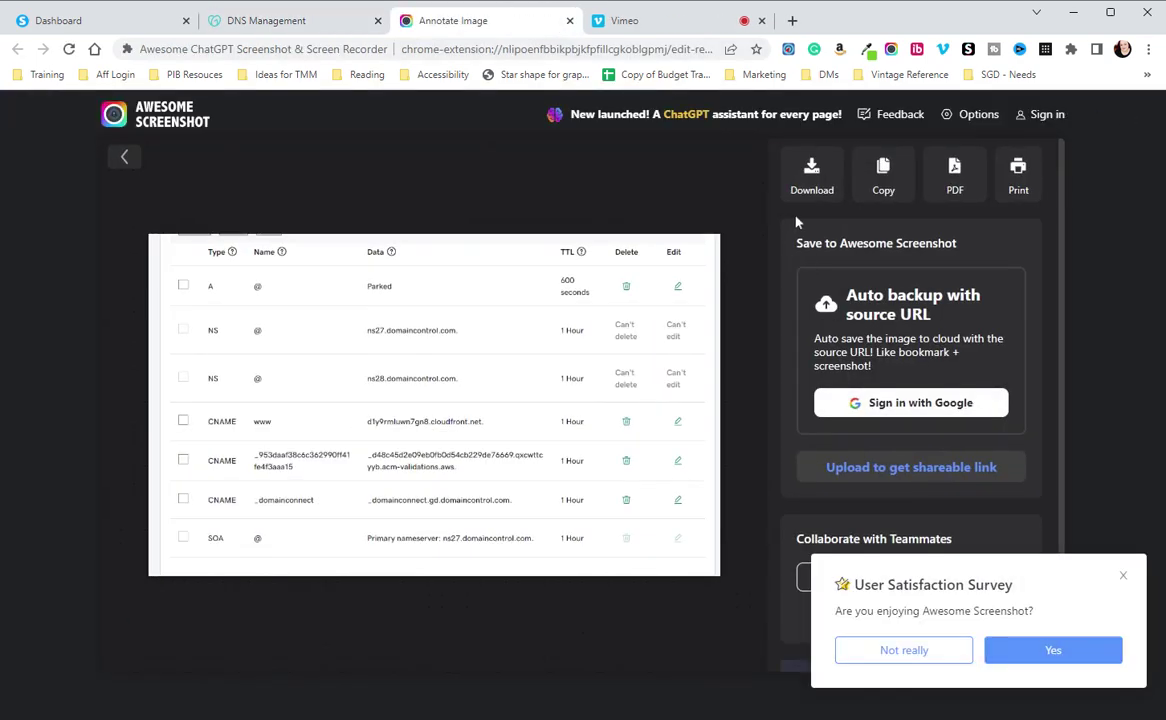
left_click(810, 175)
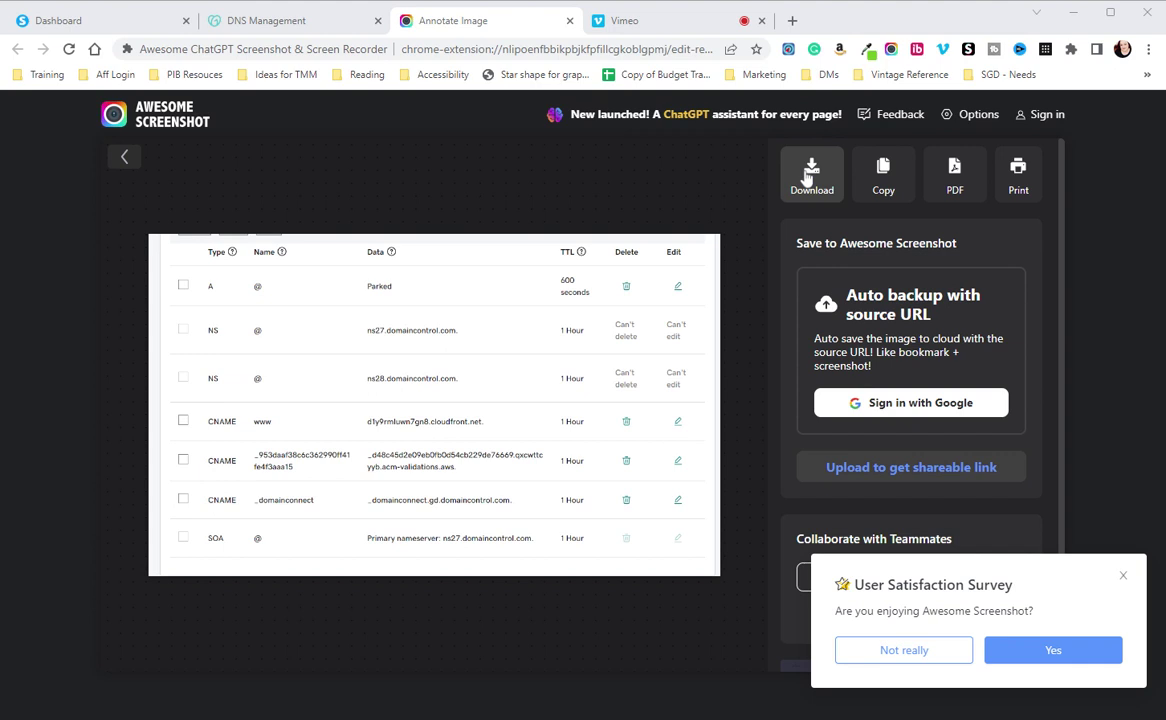
key("Return")
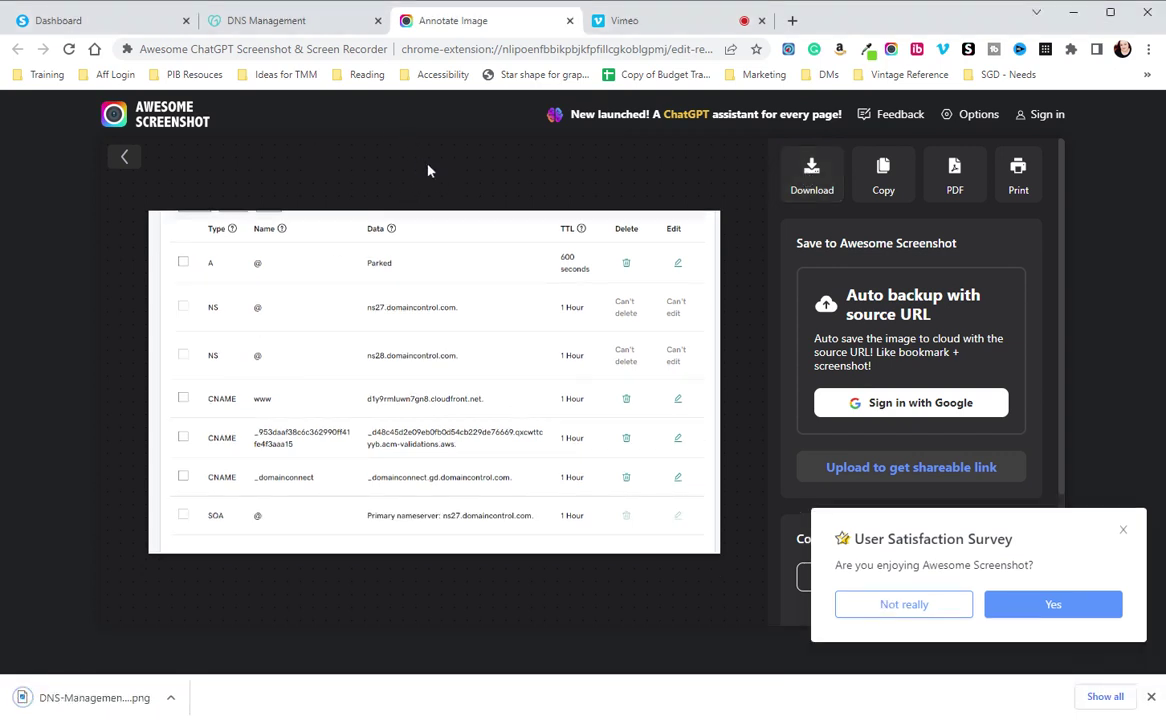
Step: Return to systeme.io's custom domains page and close the DNS configuration instructions
left_click(234, 20)
left_click(115, 18)
left_click(654, 552)
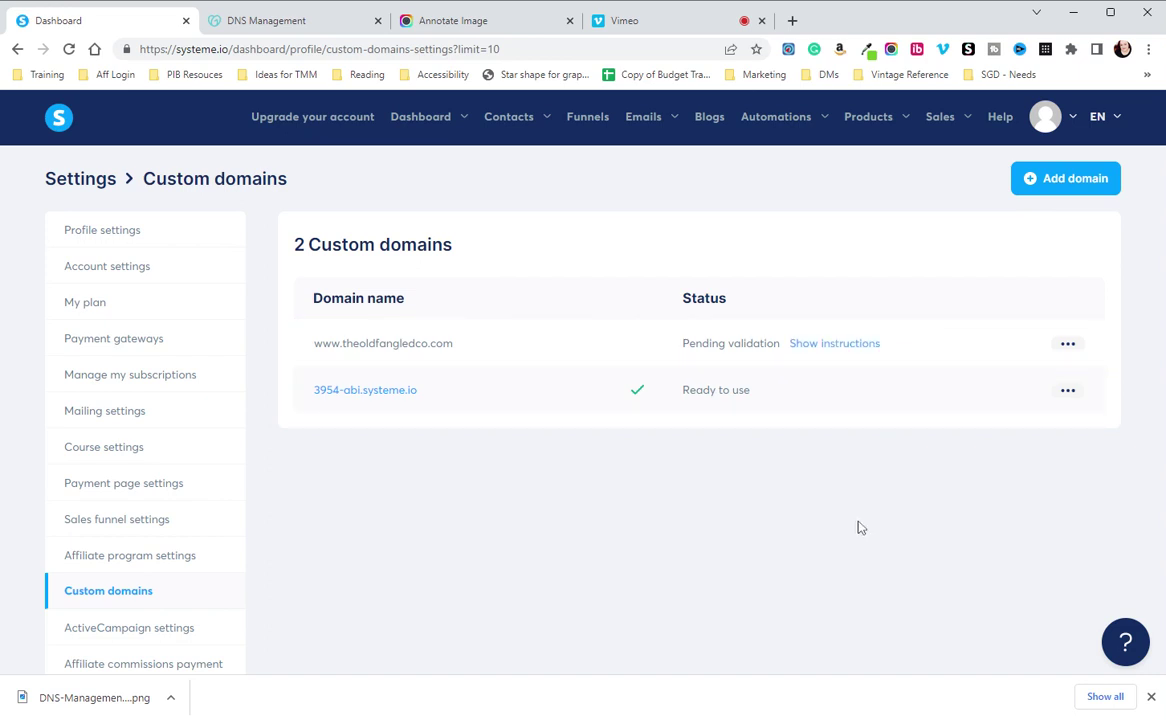
Step: Open the systeme.io help page and go to the support contact form
left_click(1000, 118)
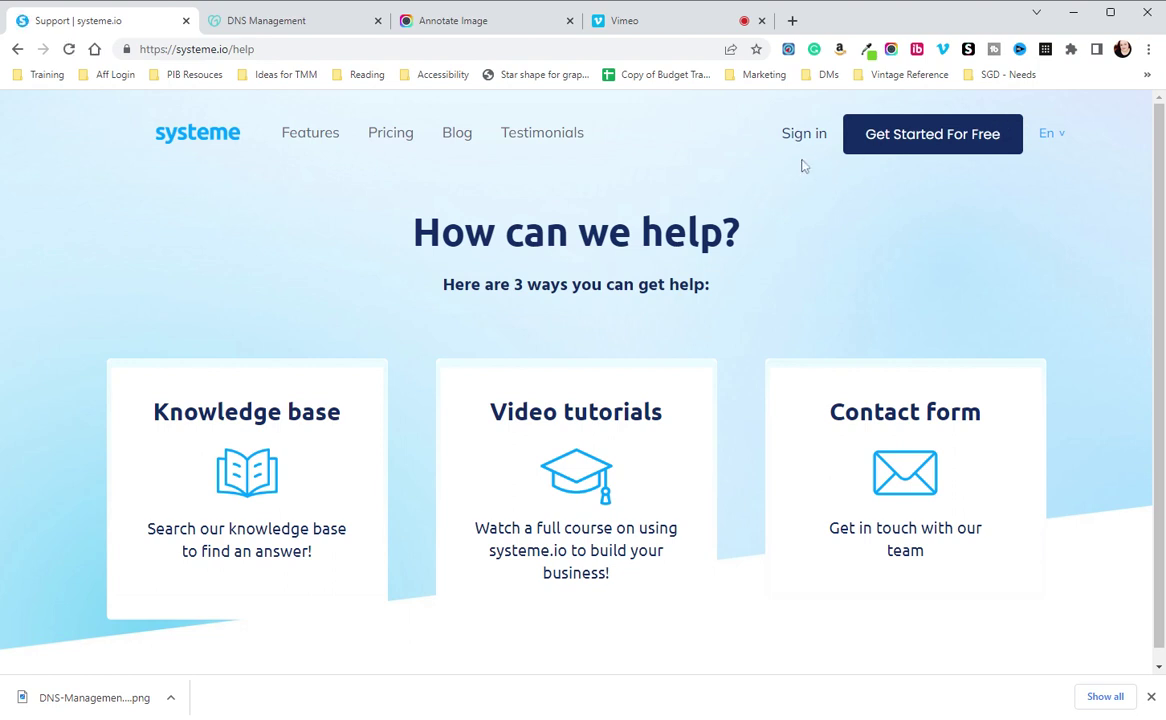
scroll(800, 235, "down", 1)
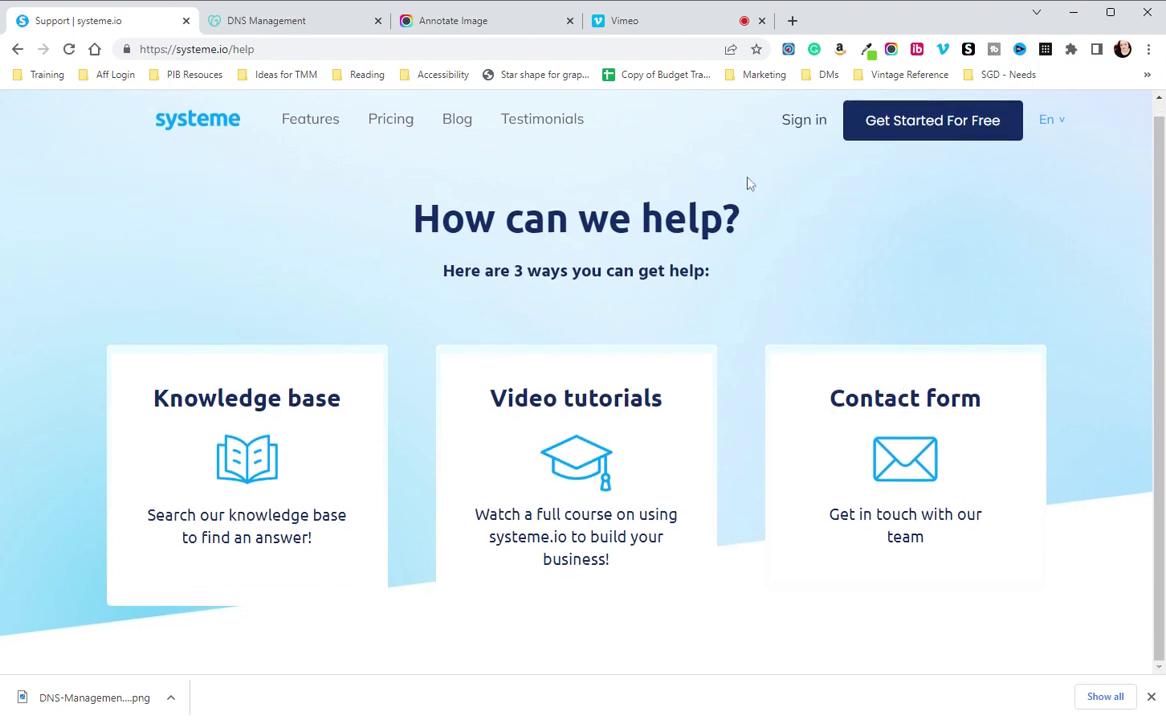
scroll(807, 180, "up", 1)
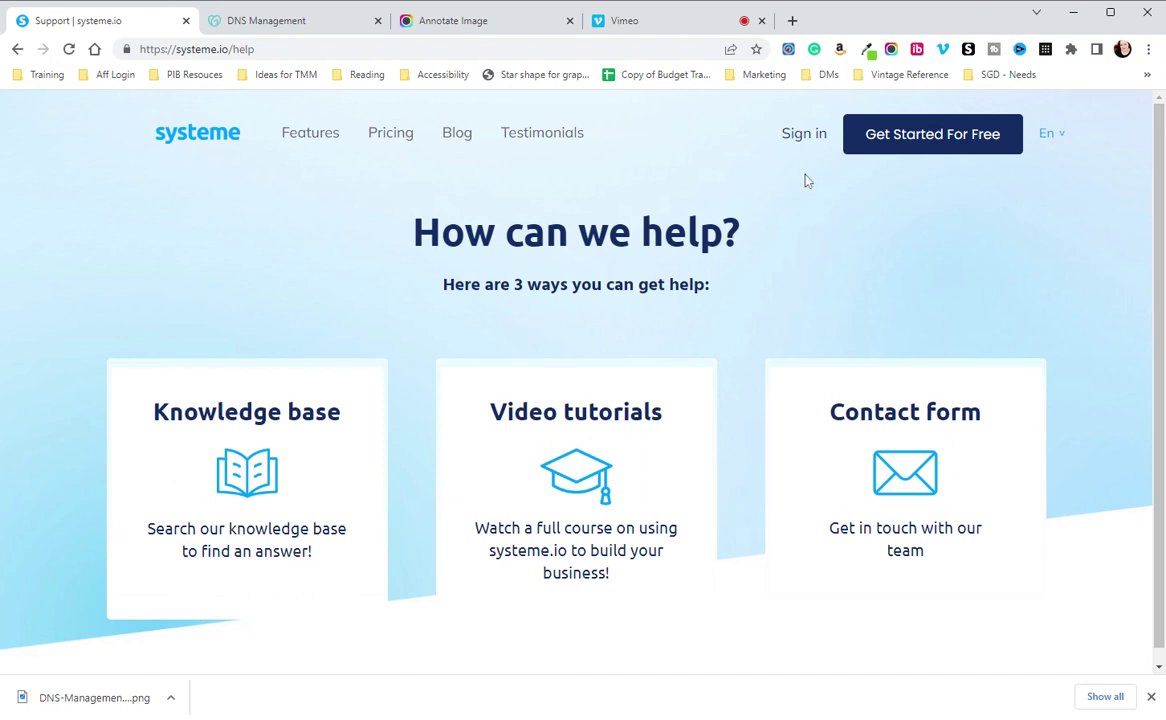
left_click(884, 427)
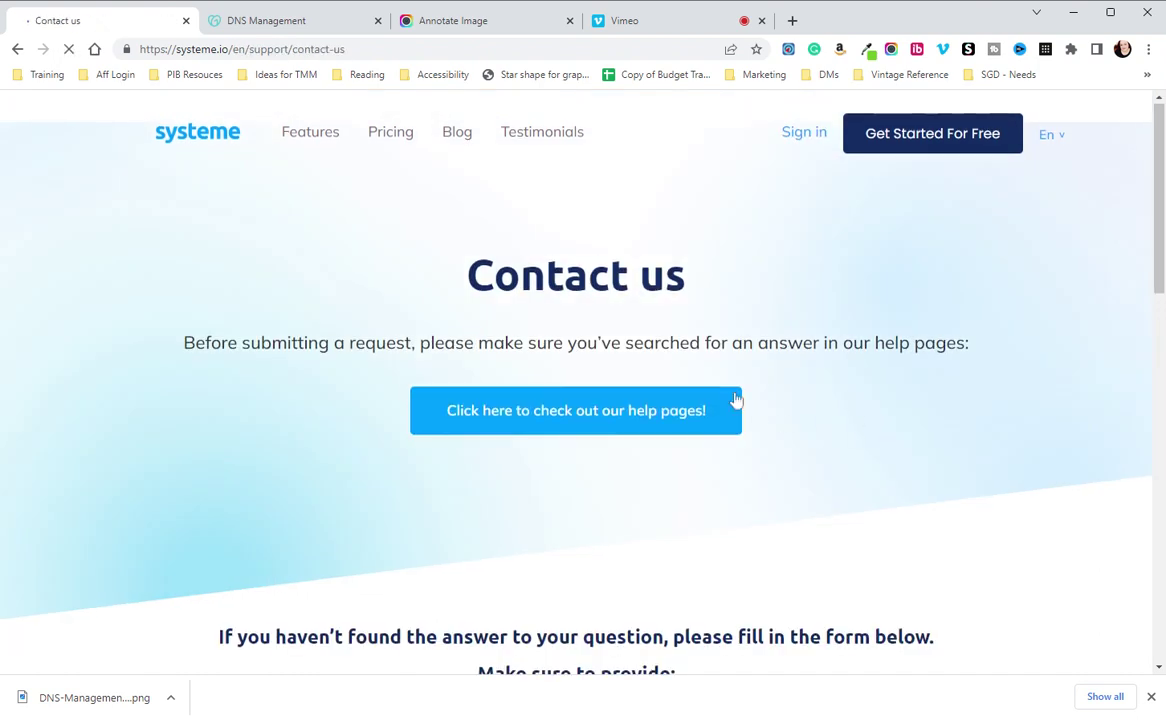
Step: Fill in the sender's name in the contact form and enter test as the email
scroll(736, 401, "down", 2)
scroll(736, 399, "down", 5)
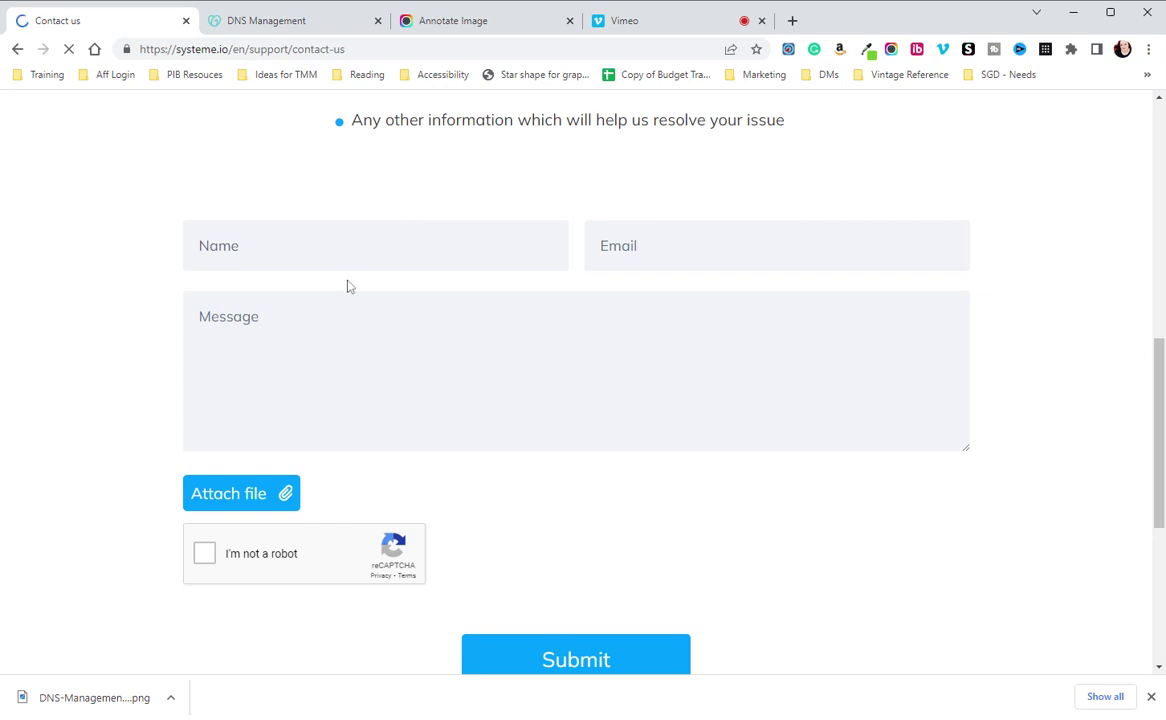
left_click(199, 245)
type("ab")
key("Down")
key("Down")
key("Down")
key("Down")
key("Escape")
type("test")
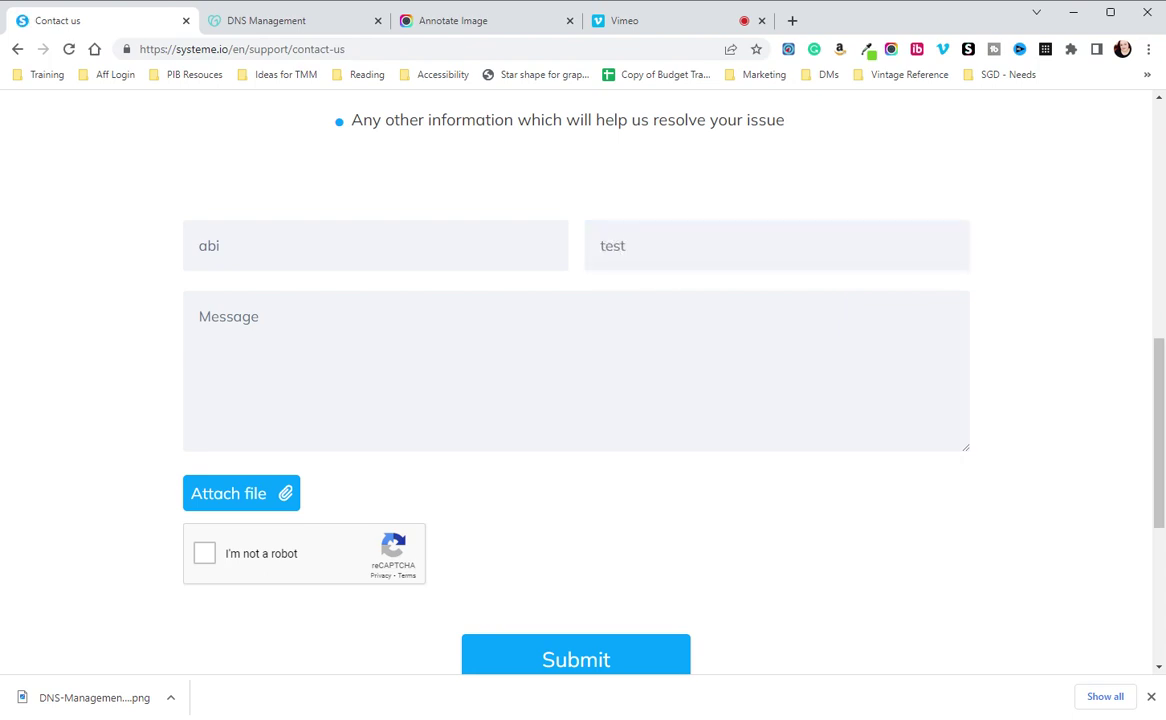
Step: Write "I am having issues with my DNS setting validating. I input them over 48 hours ago and my domain isn't verified" as the message
key("Tab")
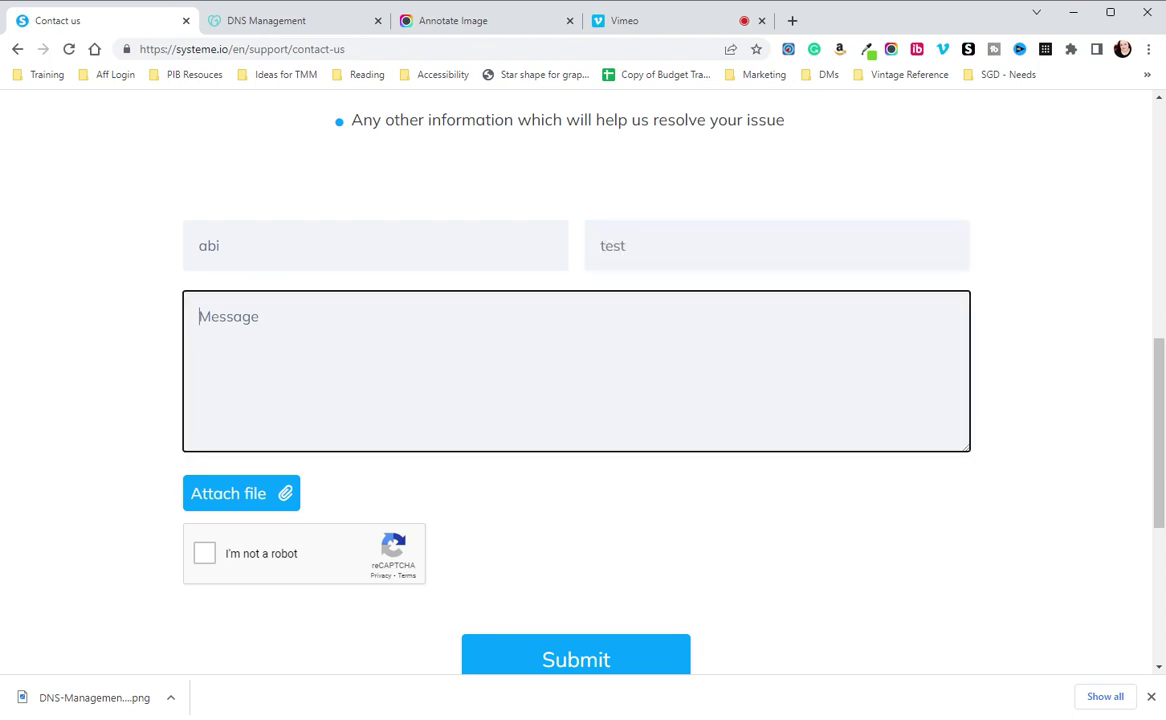
type("I am having issues with my DNS setting validating. ")
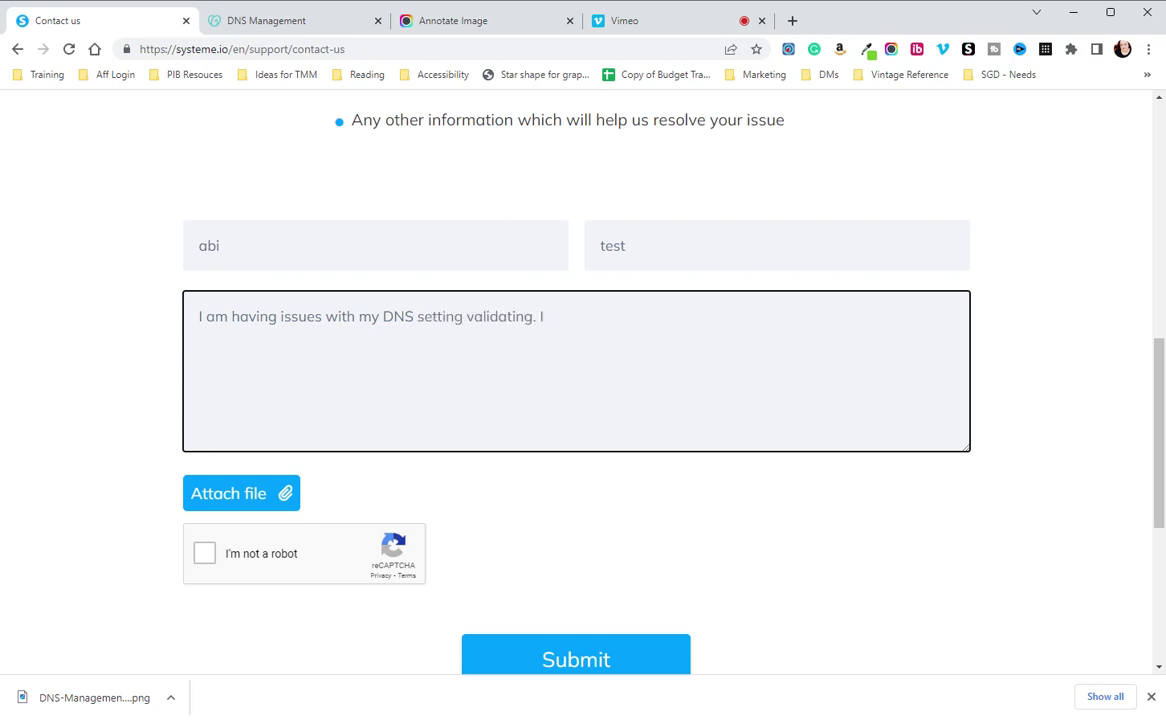
type("I input them over 48 hours ago and th")
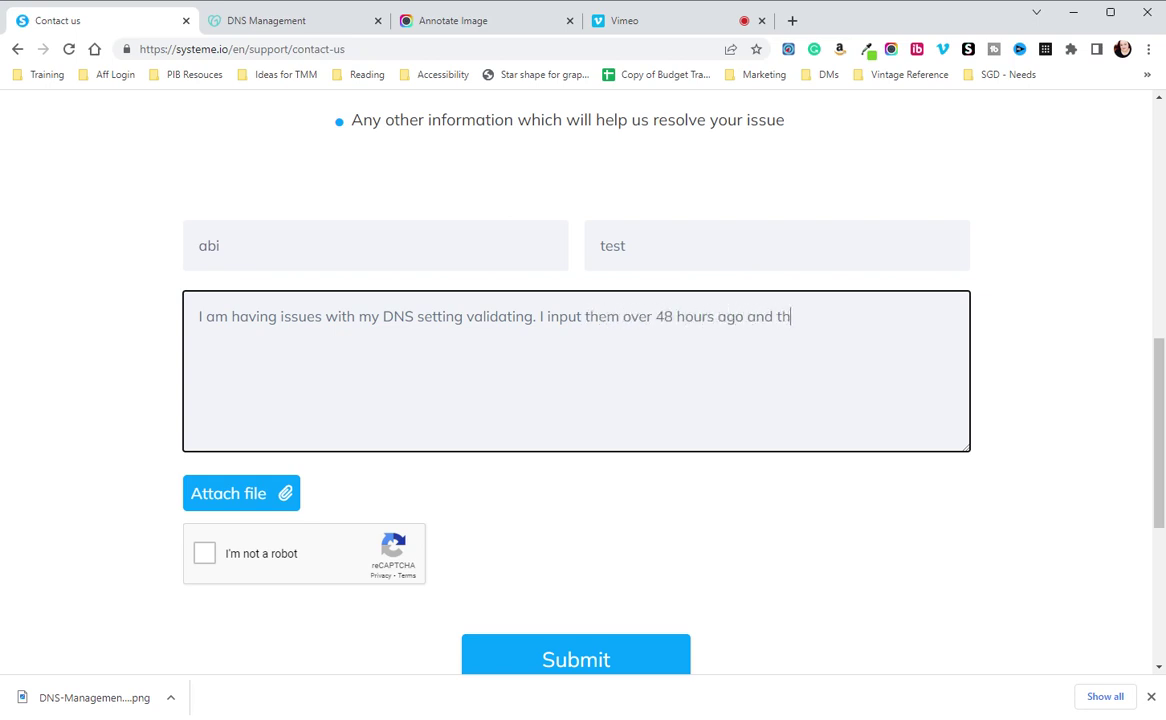
key("BackSpace")
type("my domain isn't verifite")
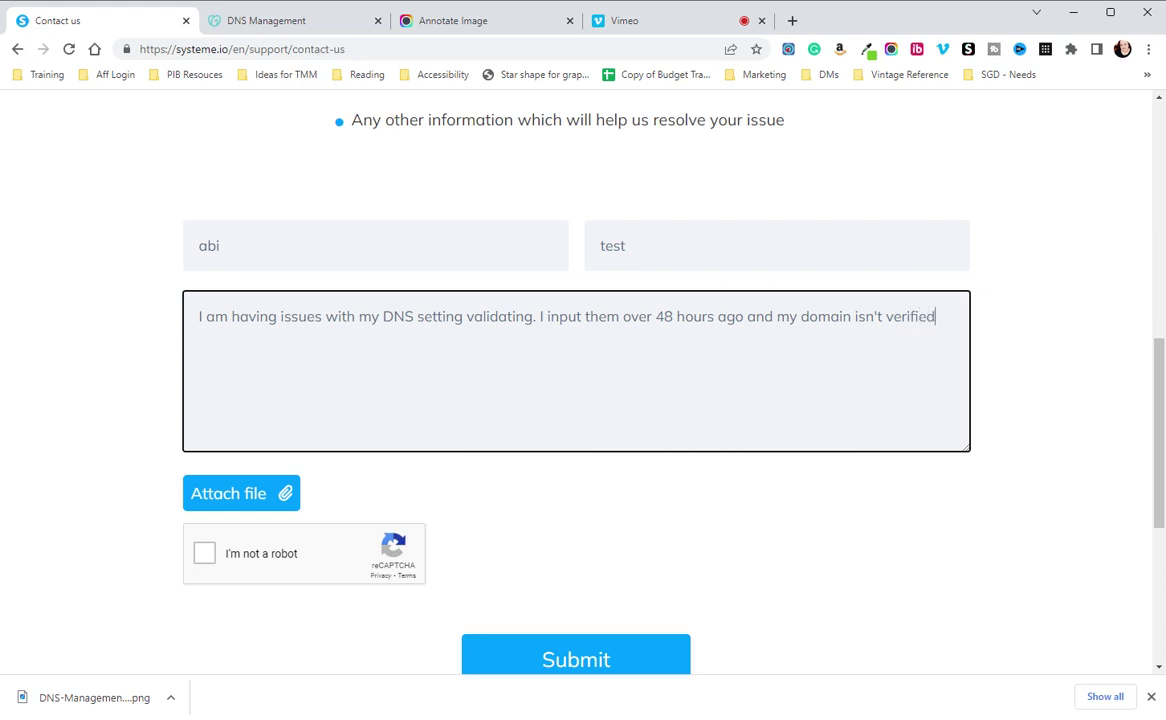
Step: Complete the support message with "I have added a screenshot of my DNS for reference. Pleas help!"
type(". I have added a scre")
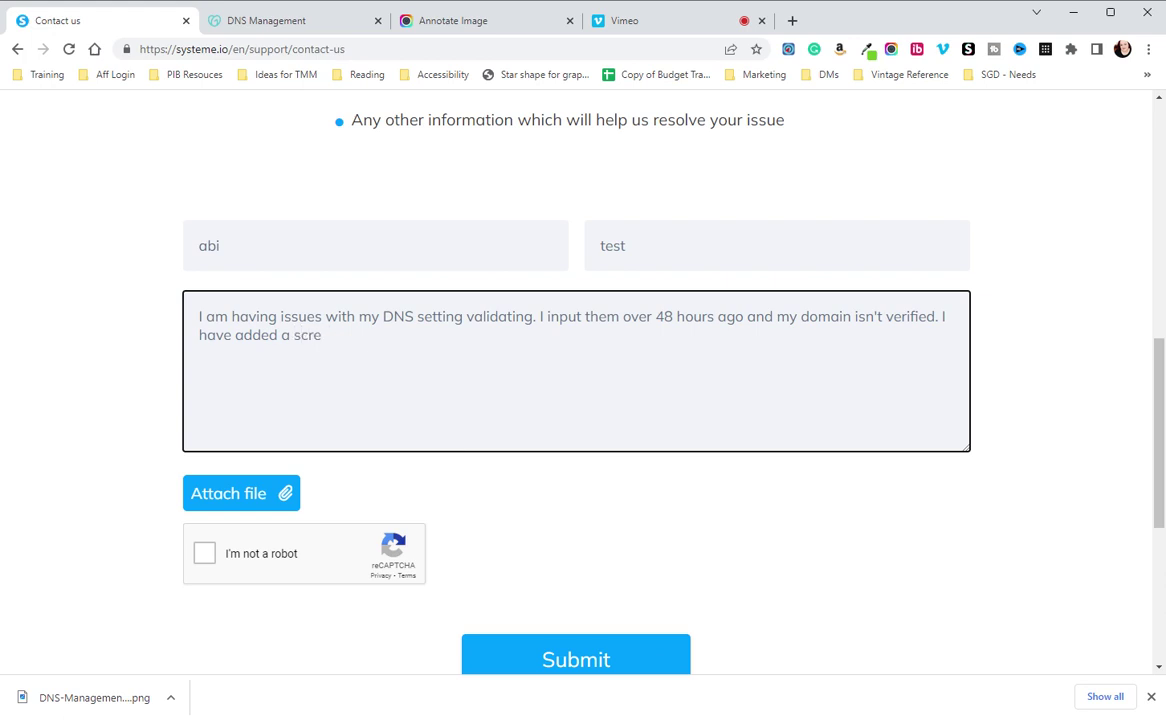
type("enshot of my DNS for reference.")
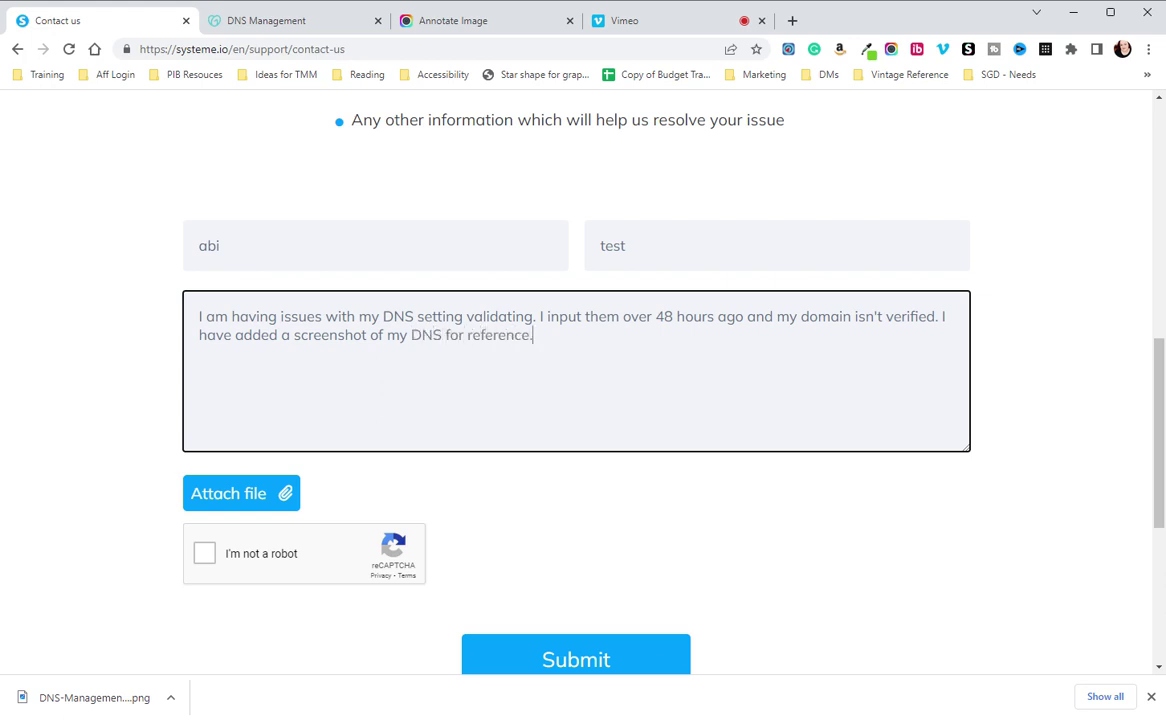
type(" p")
key("BackSpace")
type("Plase")
key("BackSpace")
key("BackSpace")
key("BackSpace")
type("eas hel")
Step: Attach the downloaded DNS-Management screenshot to the support request and complete the "I'm not a robot" check
left_click(267, 493)
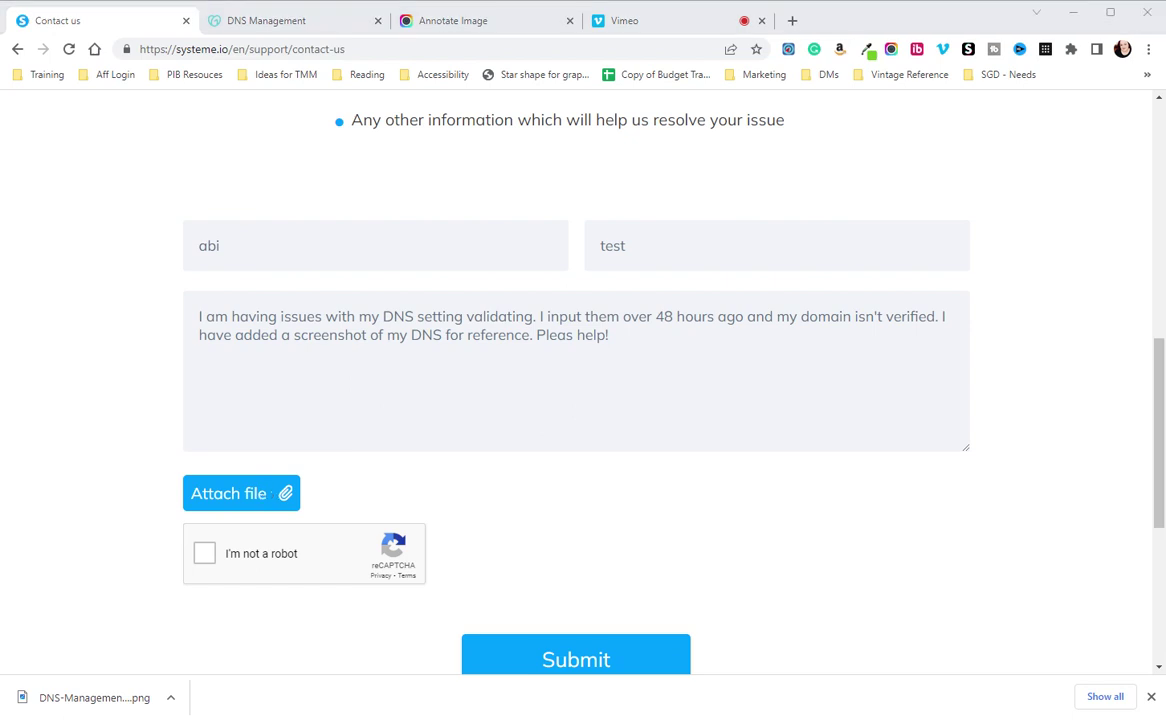
key("Return")
scroll(315, 528, "down", 3)
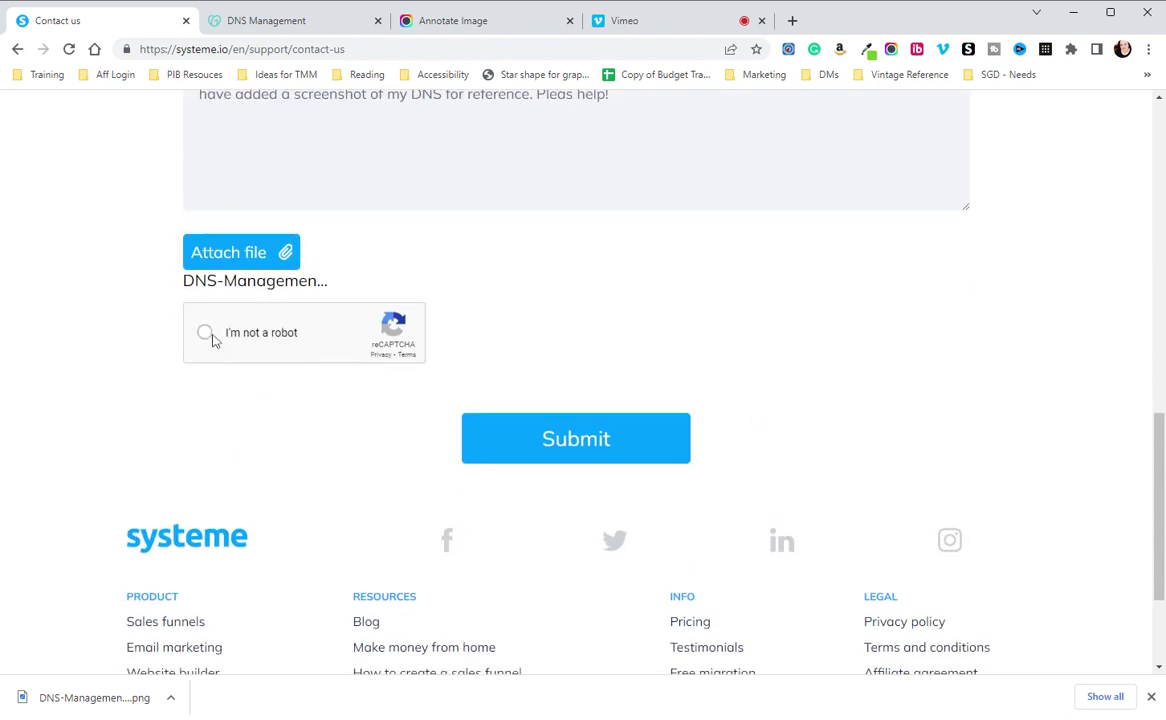
left_click(208, 336)
Step: Leave the contact form without submitting it, go back to the systeme.io help page and select its web address
scroll(755, 437, "up", 3)
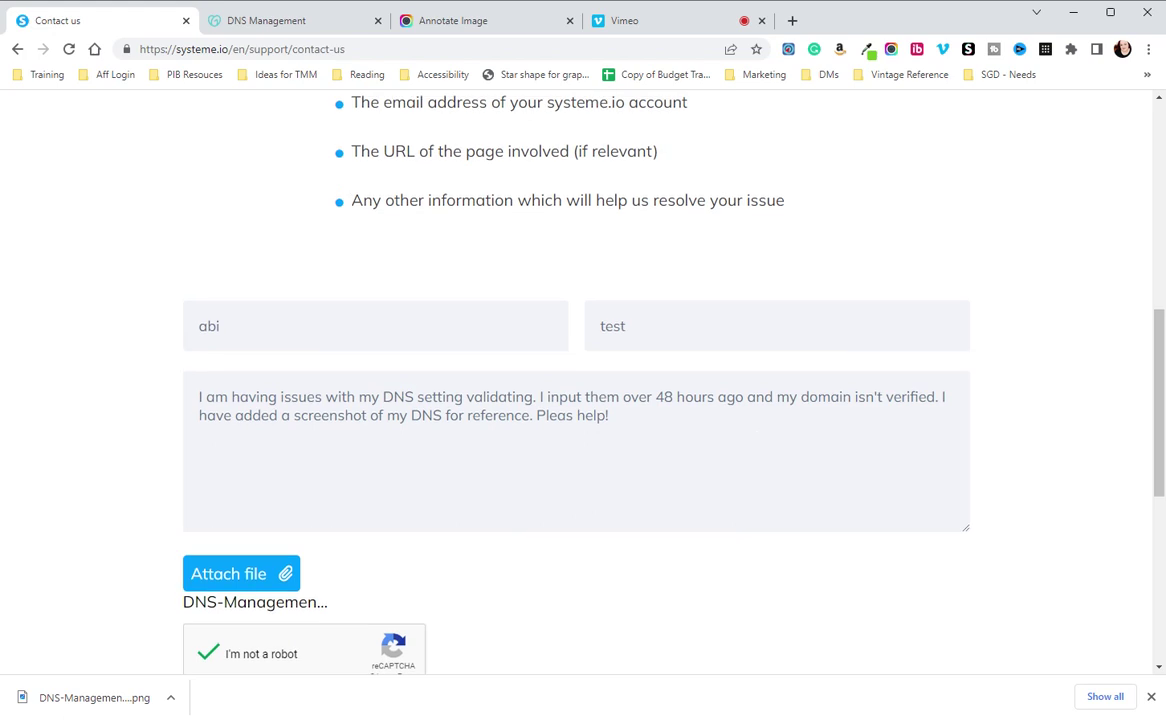
scroll(833, 452, "up", 3)
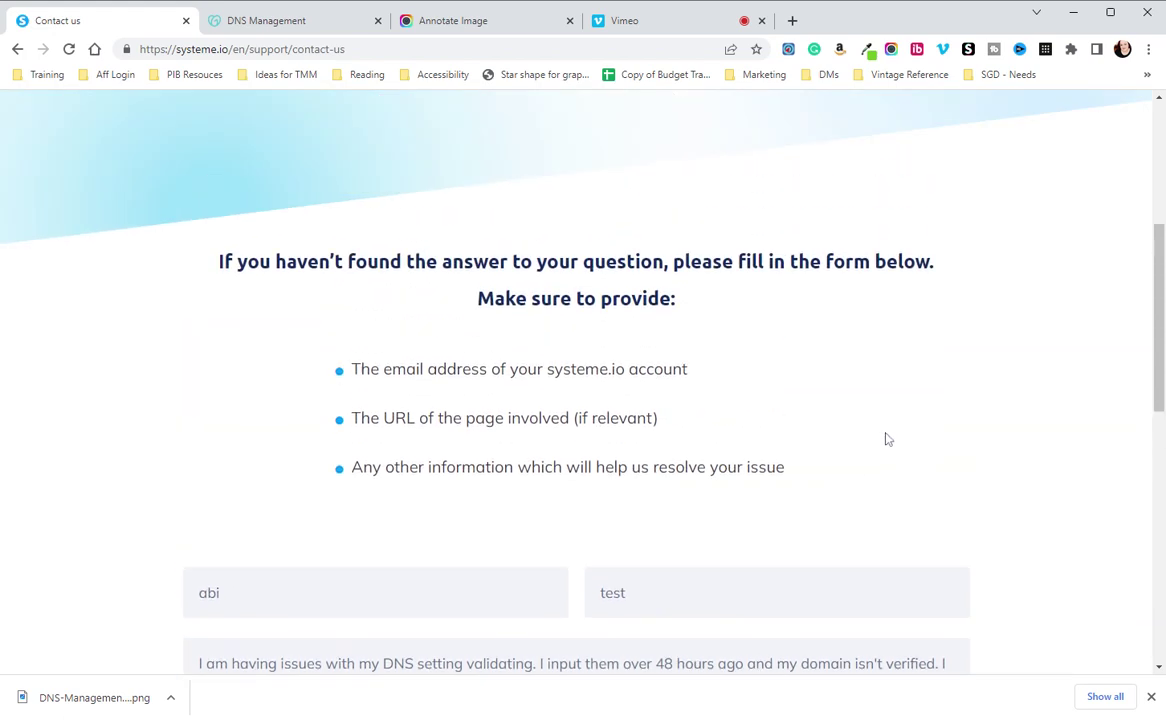
scroll(885, 438, "up", 4)
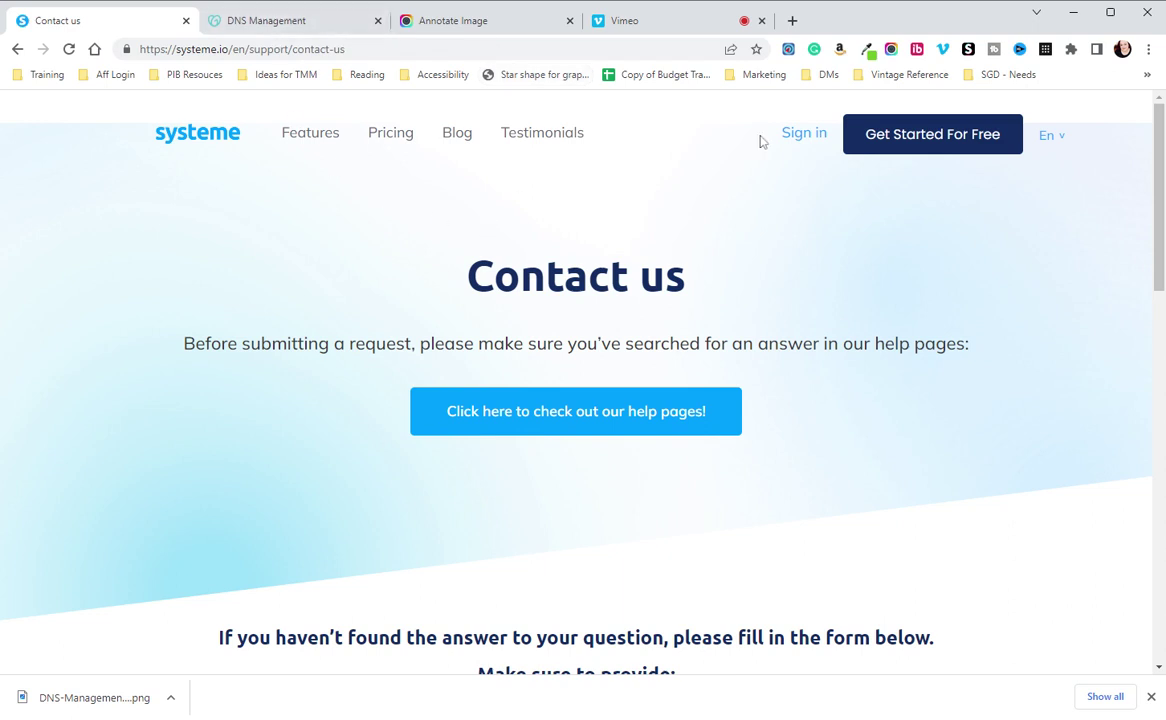
left_click(17, 52)
left_click(19, 51)
left_click(196, 49)
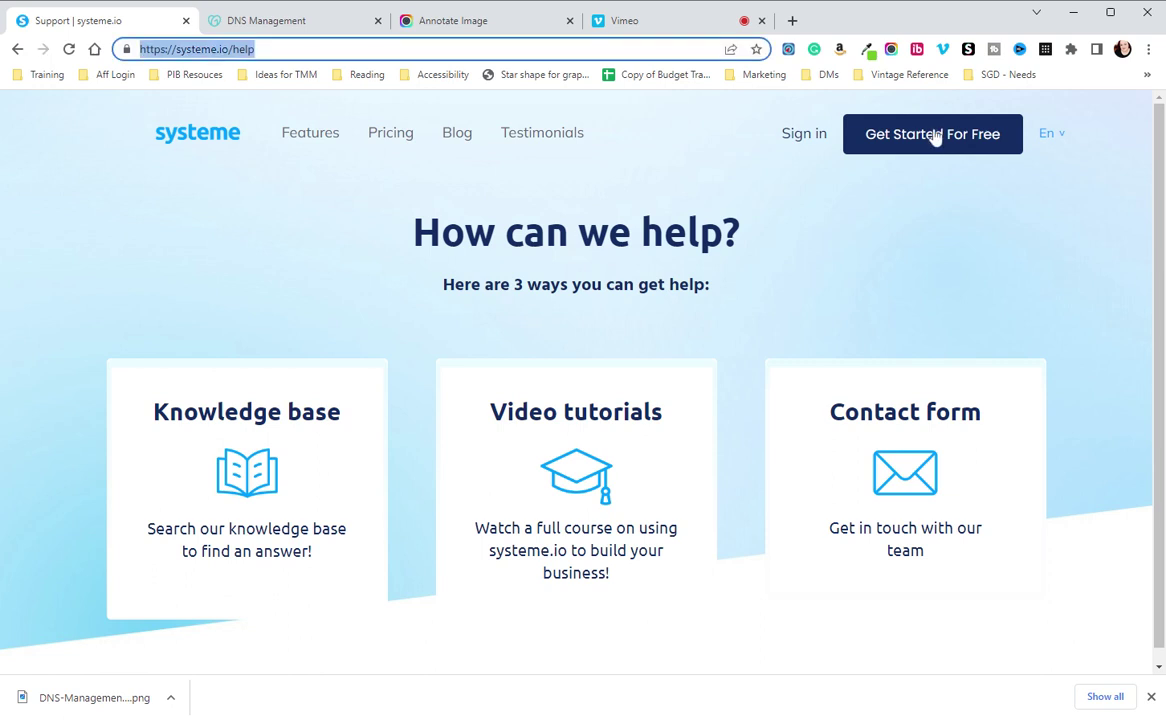